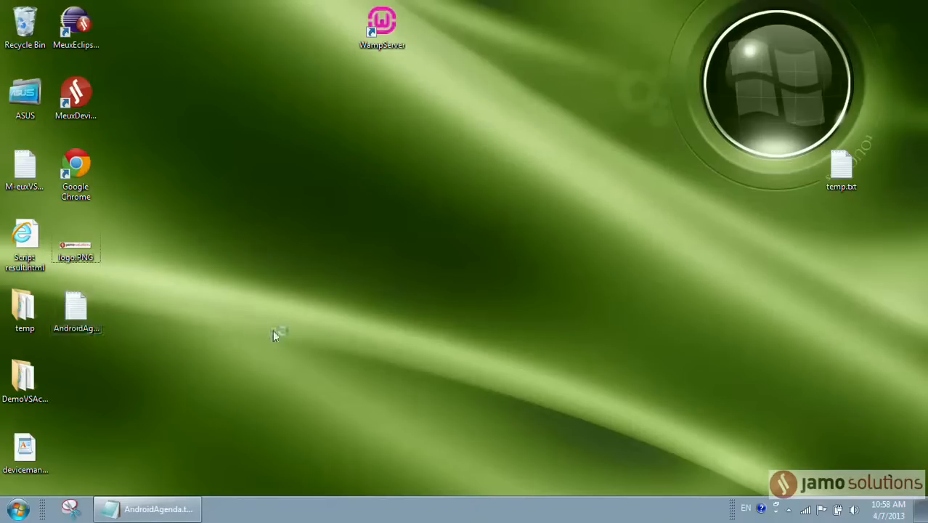
# Search the web for "Android SDK" in a new Google Chrome tab and open the Android Developers SDK page
pyautogui.click(77, 102)
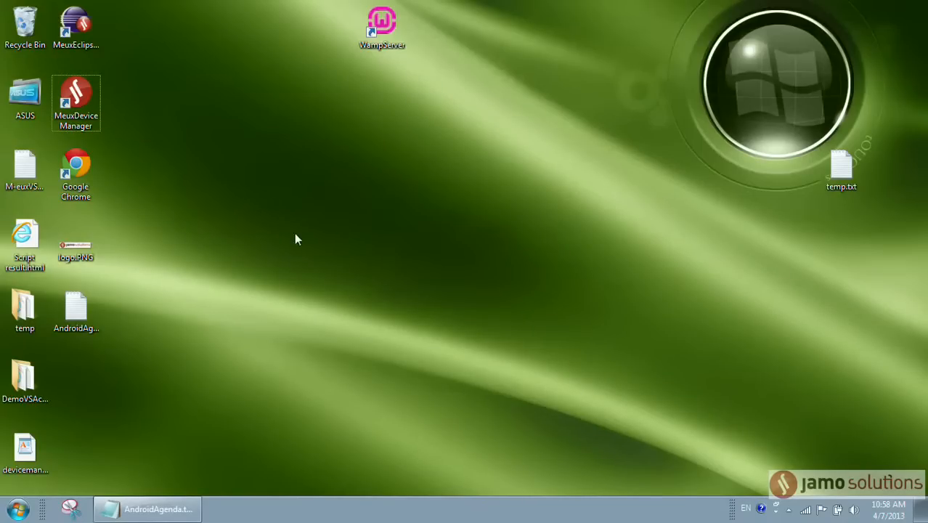
pyautogui.click(17, 510)
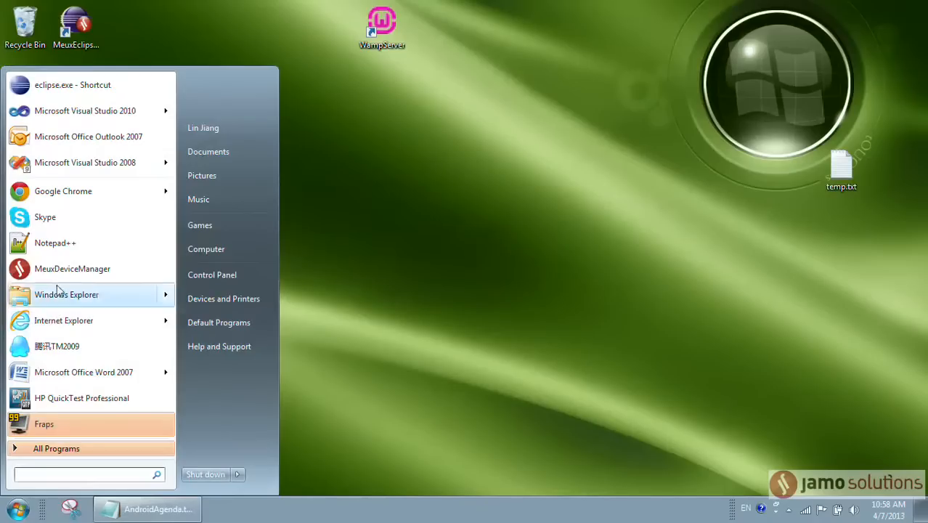
pyautogui.click(76, 195)
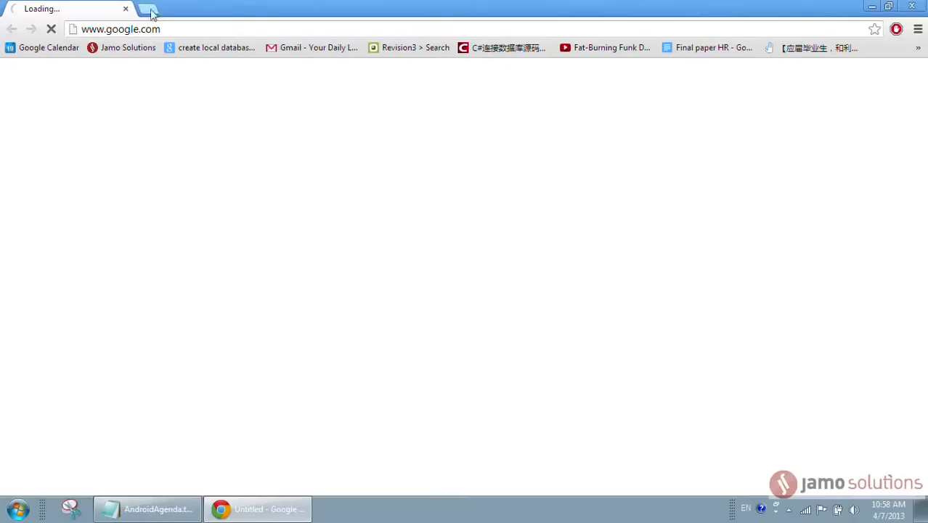
pyautogui.click(148, 9)
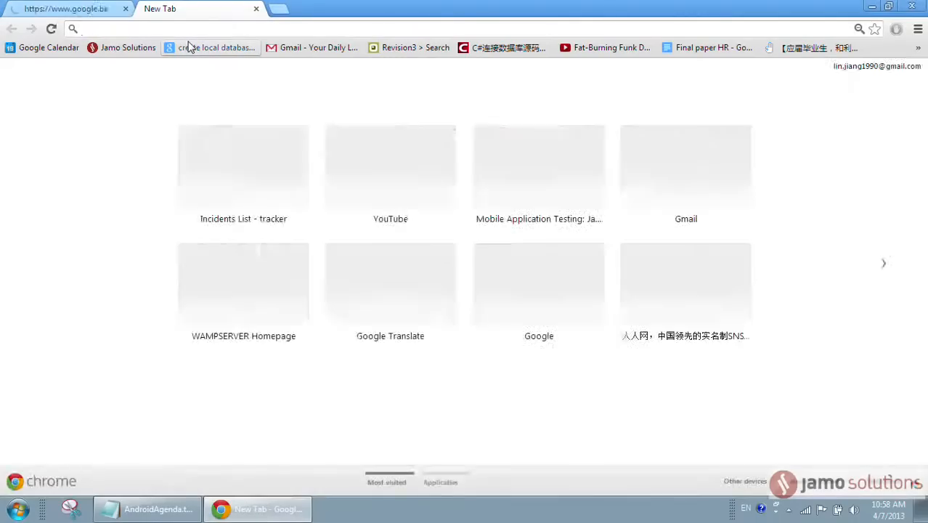
pyautogui.write('Android SD')
pyautogui.press('Return')
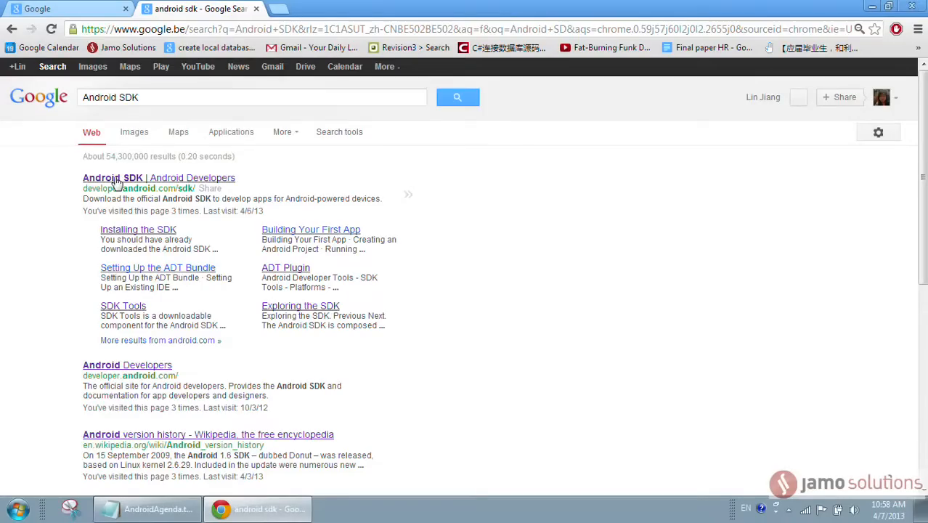
pyautogui.click(117, 182)
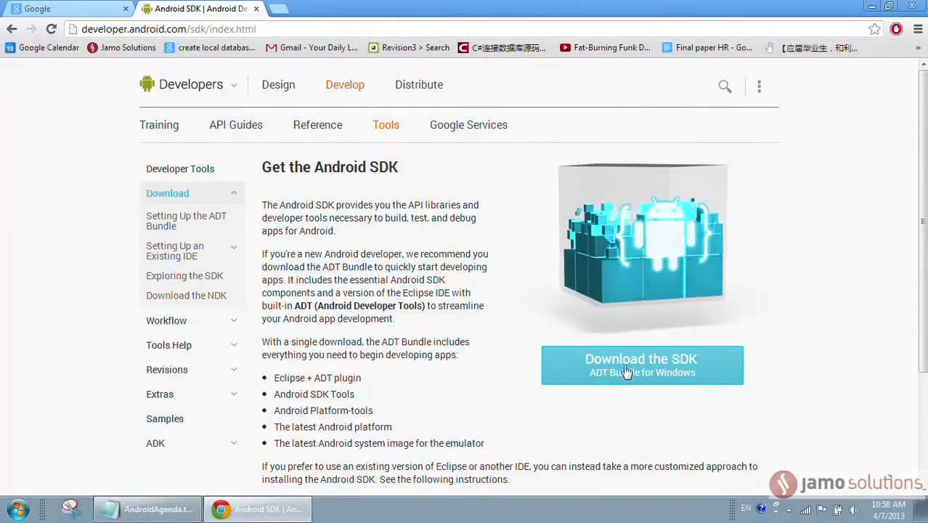
# Accept the terms, start downloading the 32-bit SDK ADT Bundle for Windows, and cancel the download
pyautogui.click(626, 376)
pyautogui.scroll(-3, 842, 312)
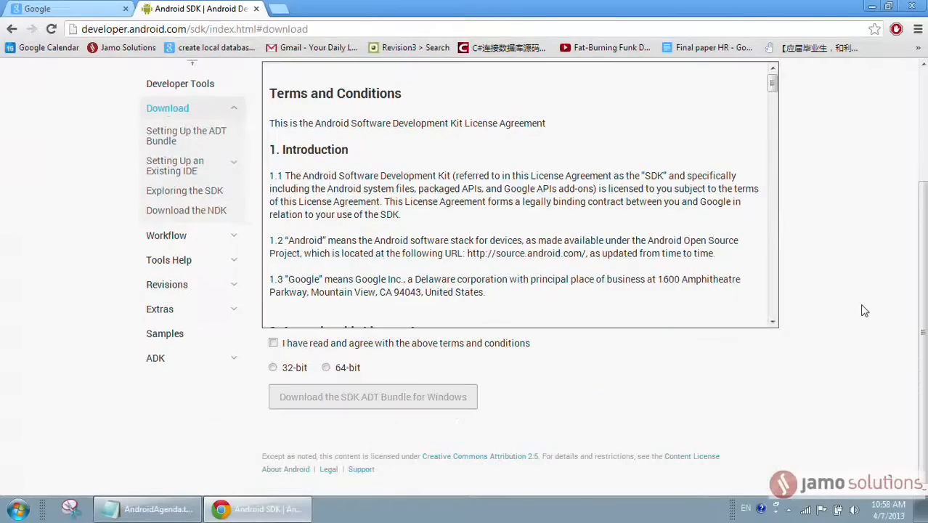
pyautogui.click(272, 342)
pyautogui.click(273, 368)
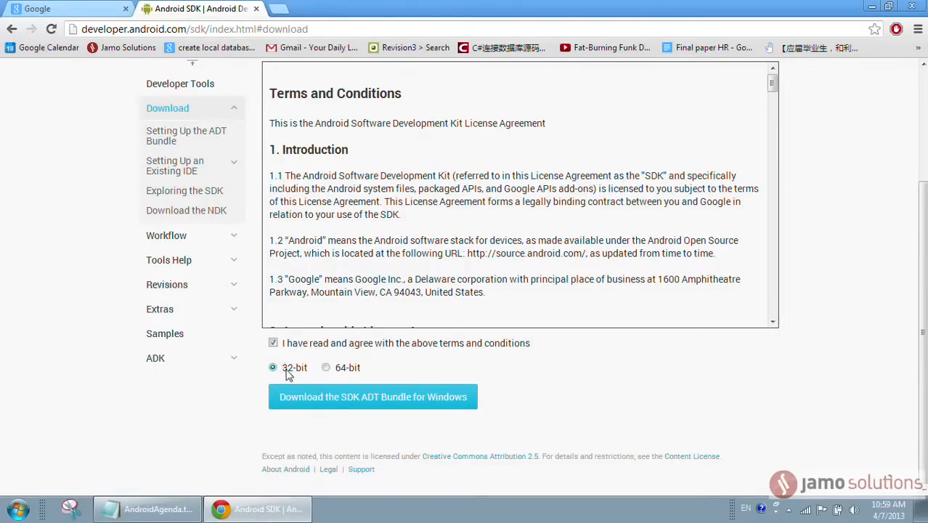
pyautogui.click(328, 401)
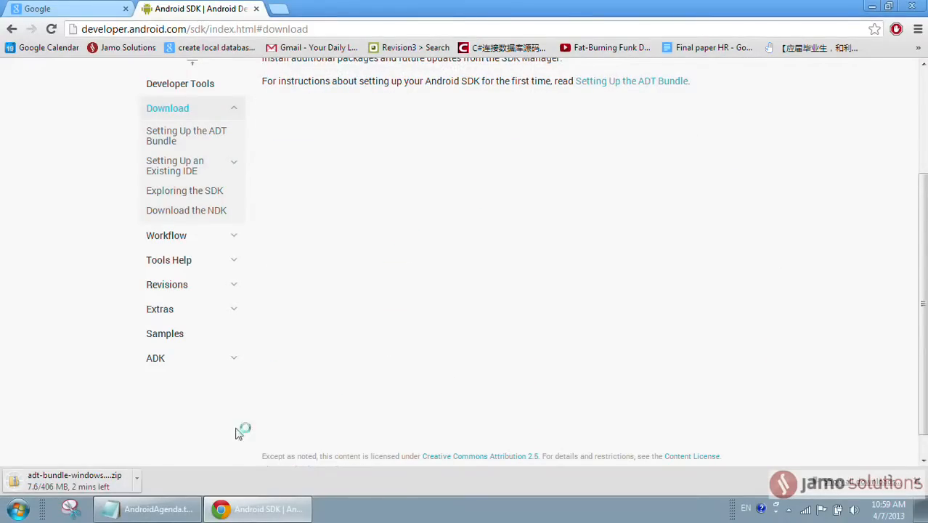
pyautogui.click(137, 478)
pyautogui.click(173, 456)
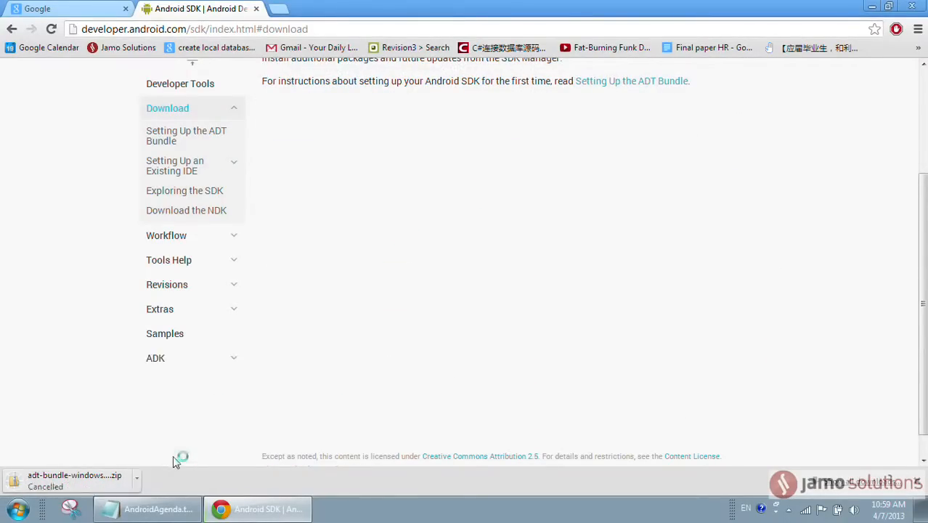
# In Windows Explorer, locate adt-bundle-windows-x86-20130219.zip in Downloads and open the bundle folder inside it
pyautogui.click(18, 508)
pyautogui.click(231, 253)
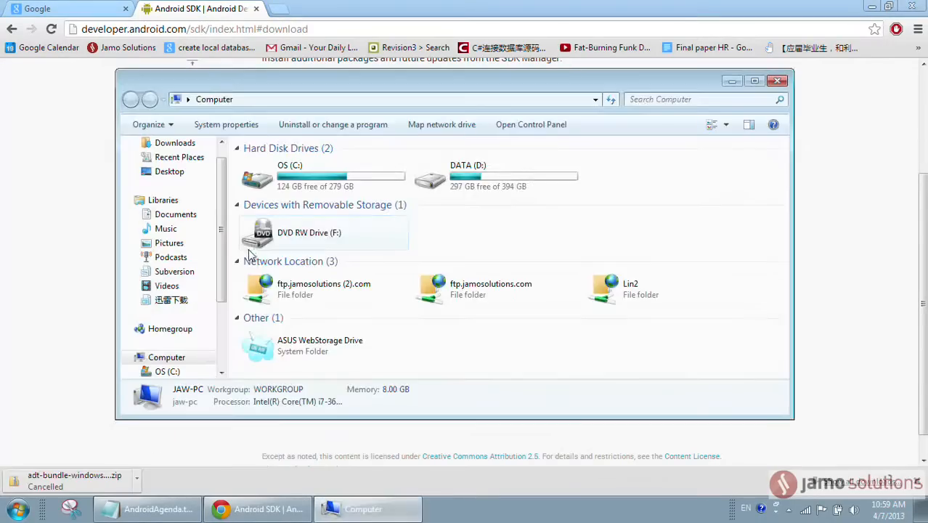
pyautogui.click(174, 142)
pyautogui.click(334, 193)
pyautogui.write('a')
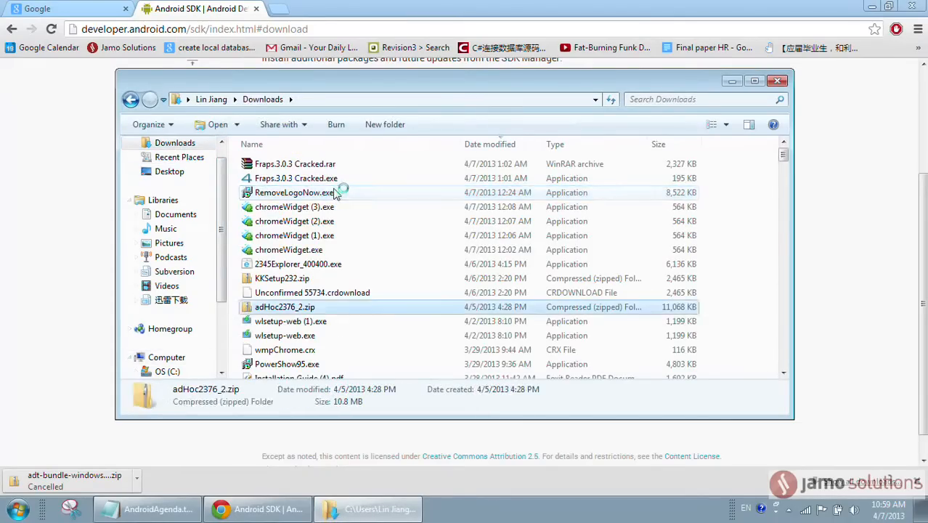
pyautogui.write('dt')
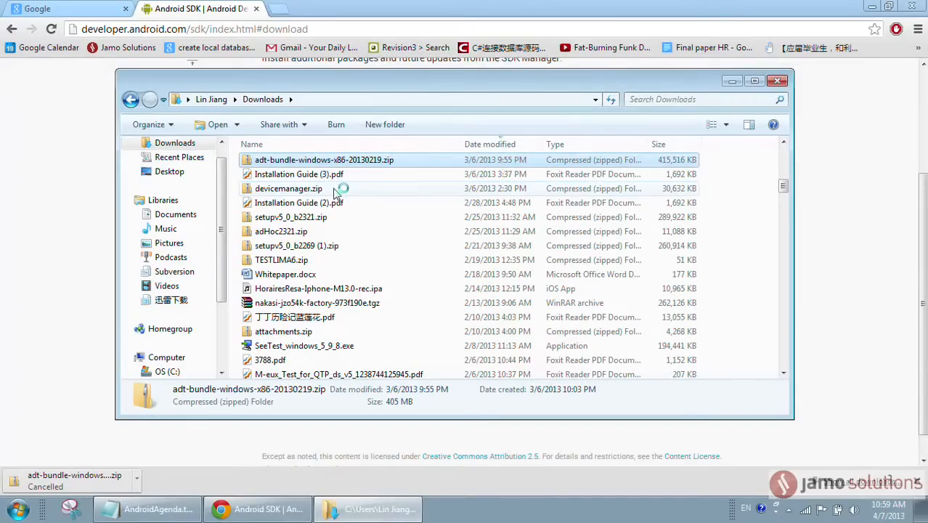
pyautogui.doubleClick(373, 159)
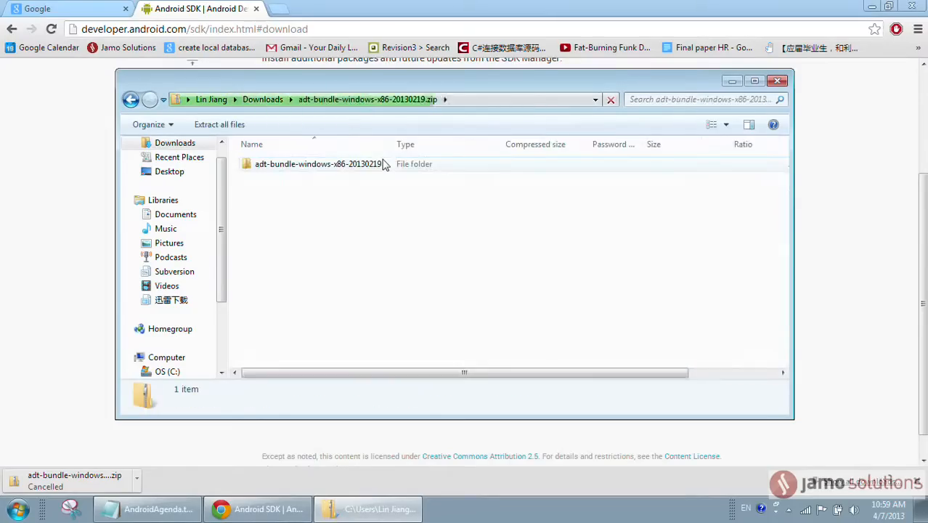
pyautogui.doubleClick(355, 167)
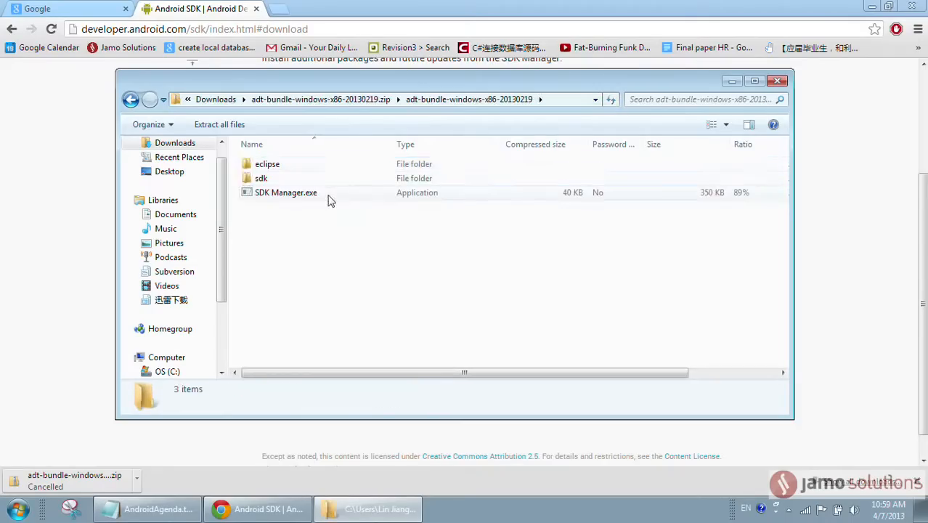
pyautogui.click(329, 199)
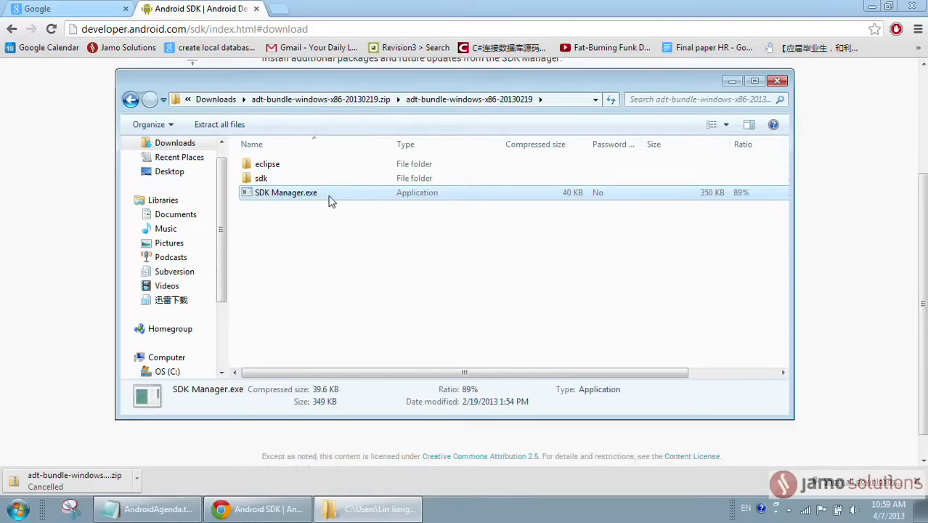
pyautogui.doubleClick(329, 196)
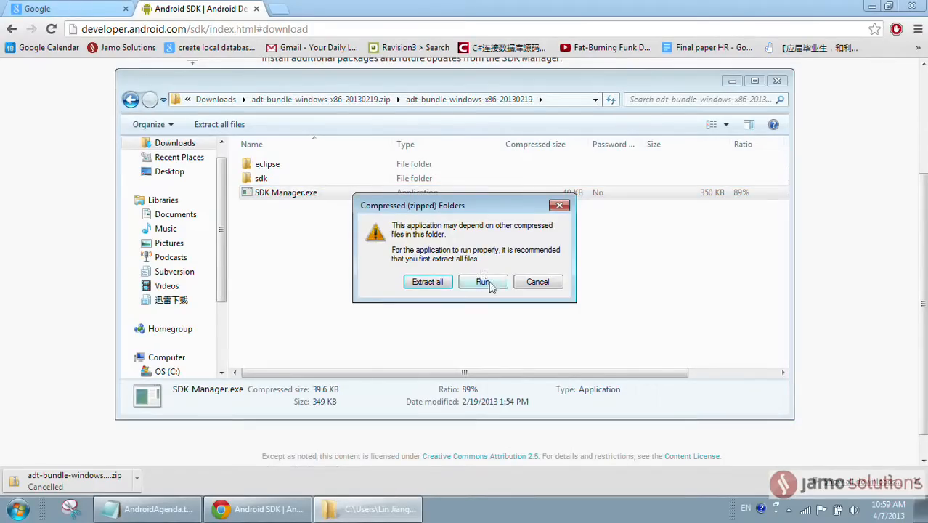
pyautogui.click(427, 282)
pyautogui.click(589, 386)
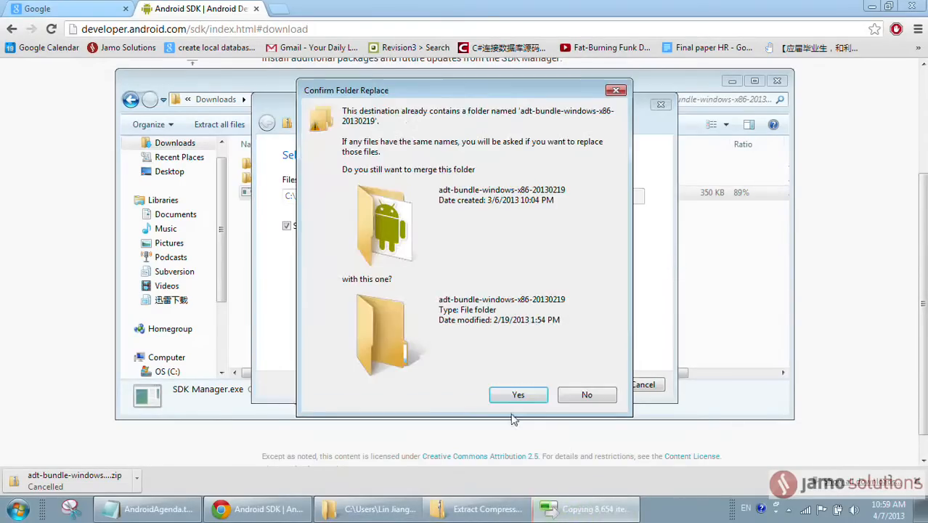
pyautogui.click(570, 396)
pyautogui.click(352, 184)
pyautogui.doubleClick(351, 184)
# Try to run SDK Manager.exe from the extracted bundle folder
pyautogui.click(335, 196)
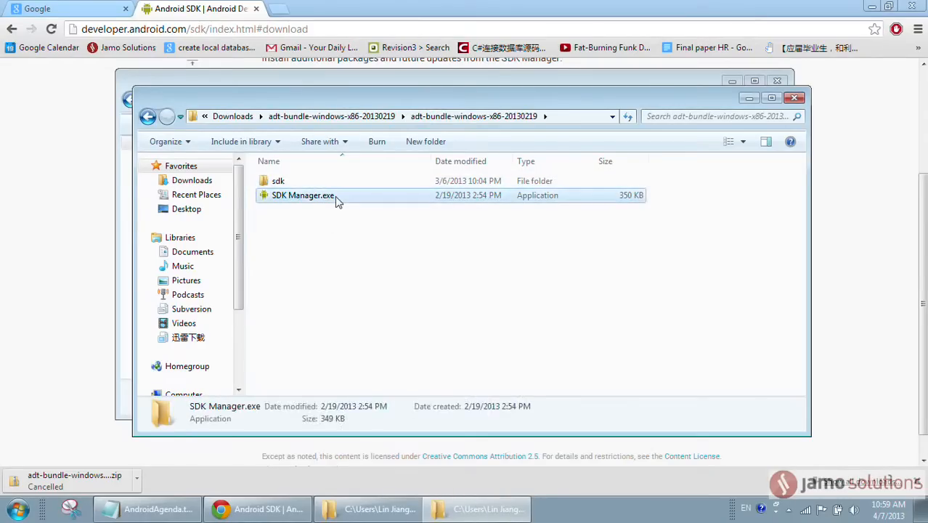
pyautogui.doubleClick(336, 197)
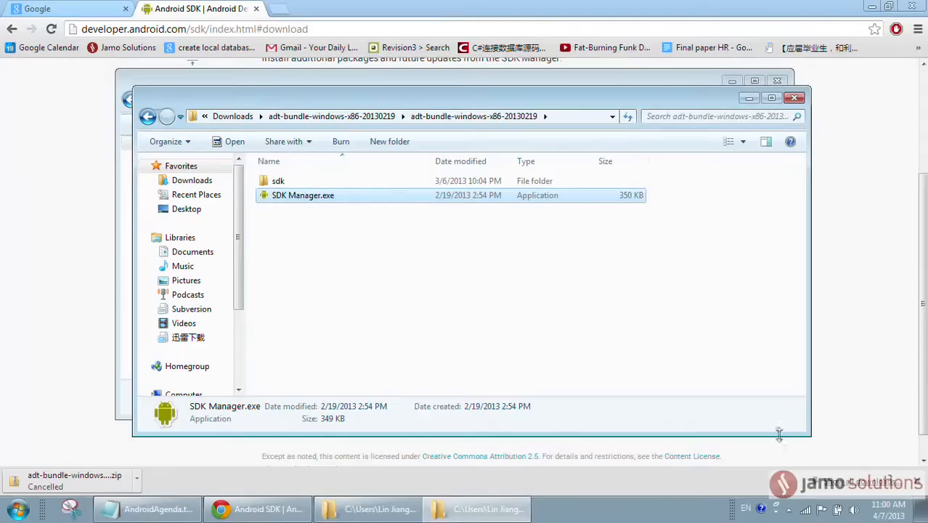
pyautogui.doubleClick(305, 196)
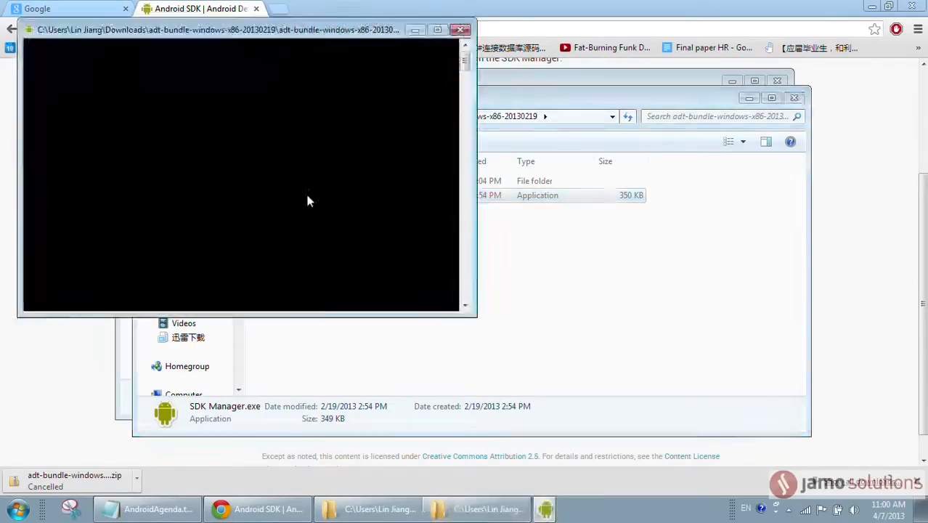
pyautogui.click(571, 341)
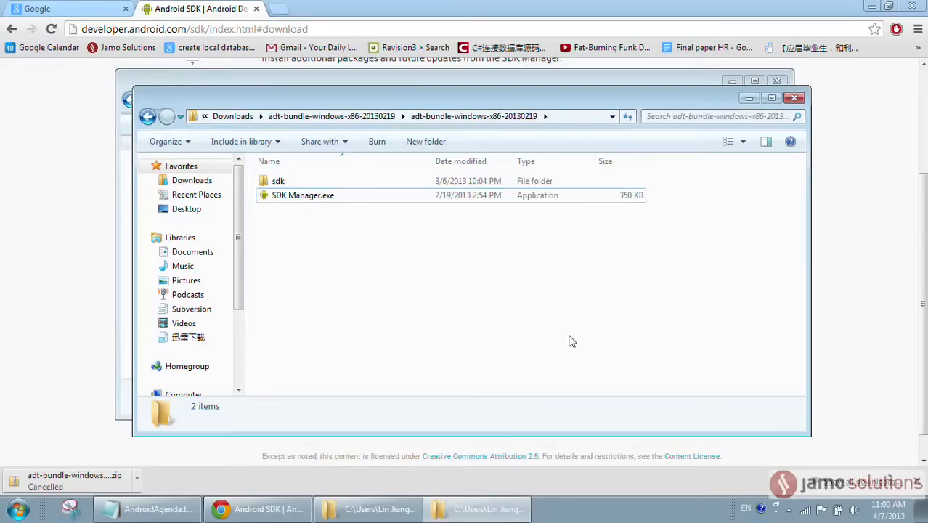
# Copy SDK Manager.exe from the bundle folder into its sdk subfolder
pyautogui.click(317, 186)
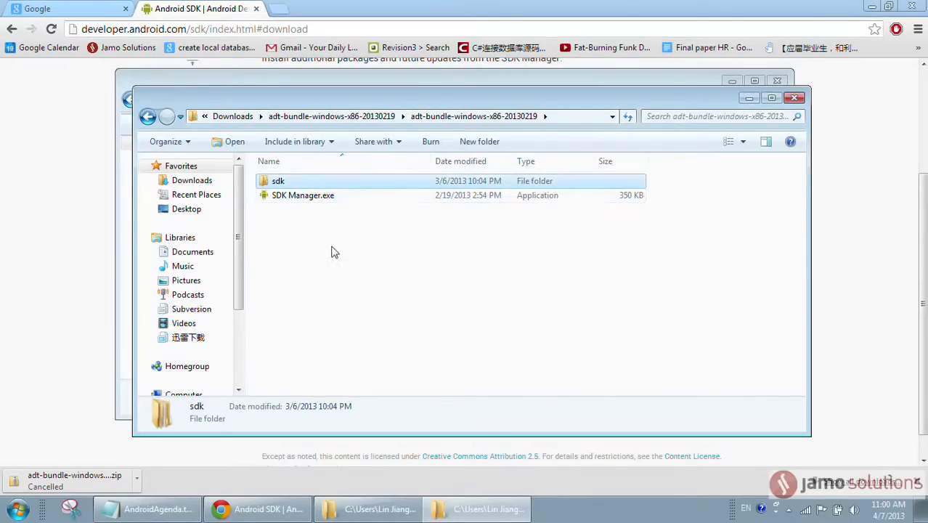
pyautogui.click(314, 196)
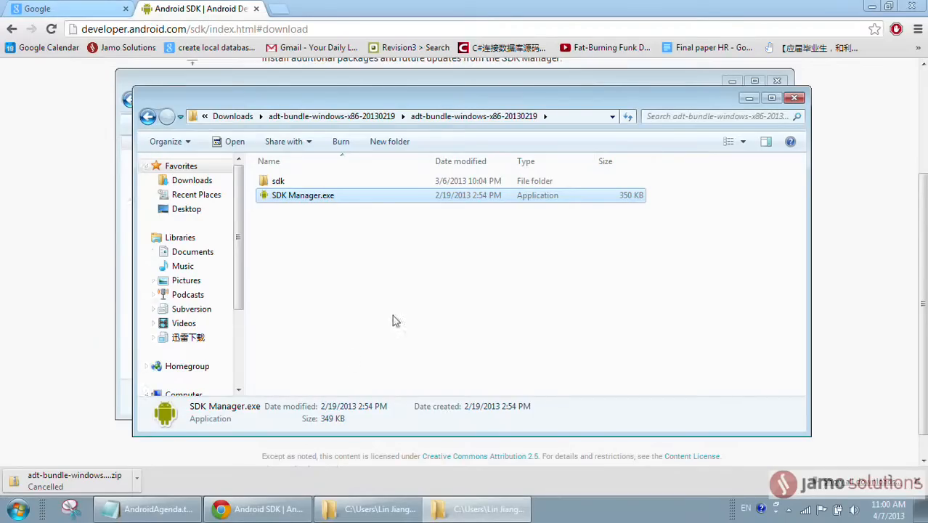
pyautogui.doubleClick(319, 191)
pyautogui.click(315, 198)
pyautogui.click(376, 196)
pyautogui.doubleClick(361, 181)
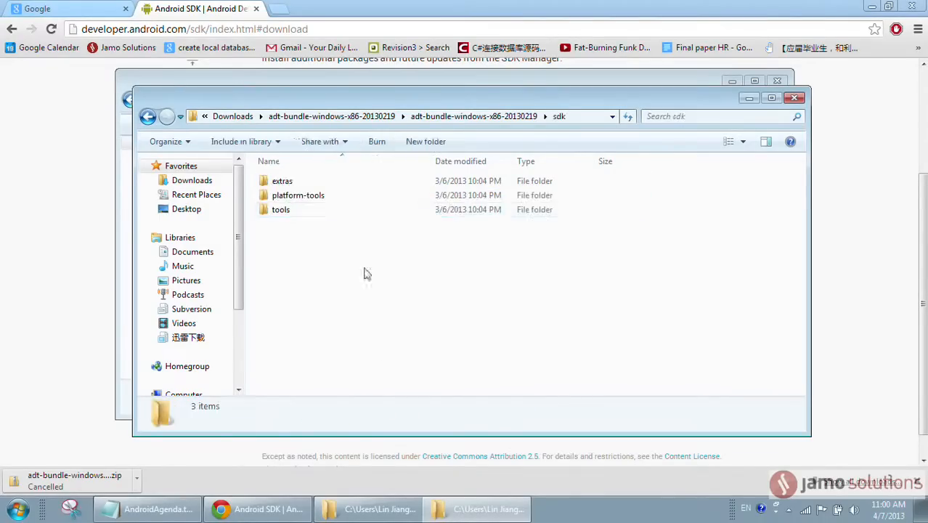
pyautogui.hotkey('ctrl', 'v')
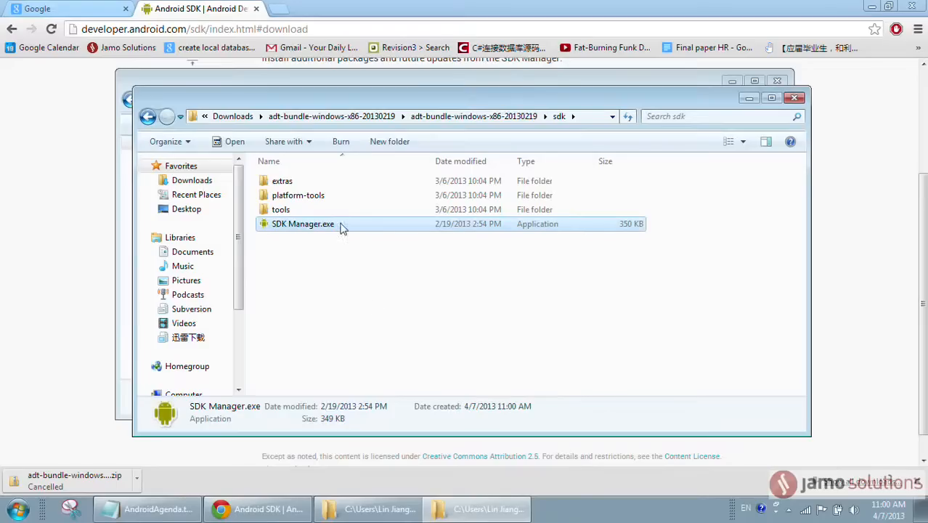
# Copy AVD Manager.exe from the tools\lib folder into the sdk folder
pyautogui.click(327, 210)
pyautogui.doubleClick(327, 210)
pyautogui.click(334, 190)
pyautogui.doubleClick(334, 190)
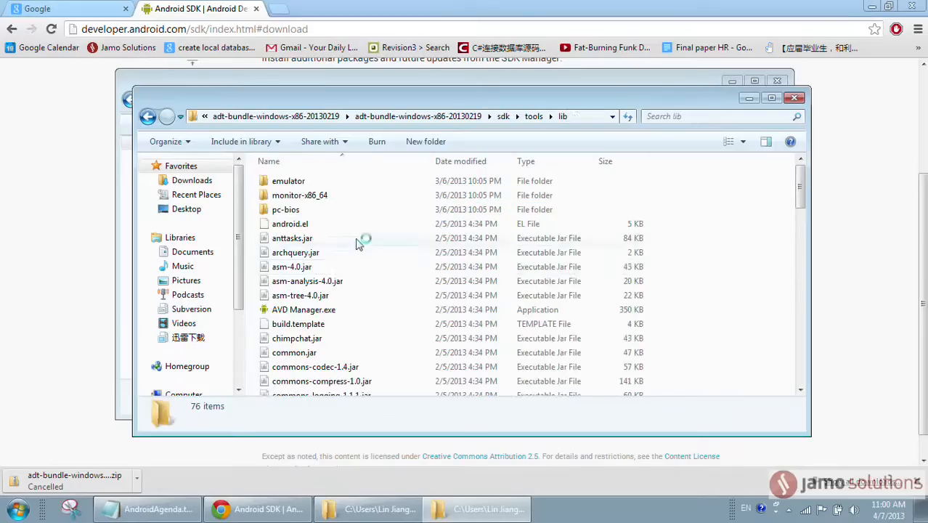
pyautogui.scroll(-1, 371, 267)
pyautogui.click(306, 273)
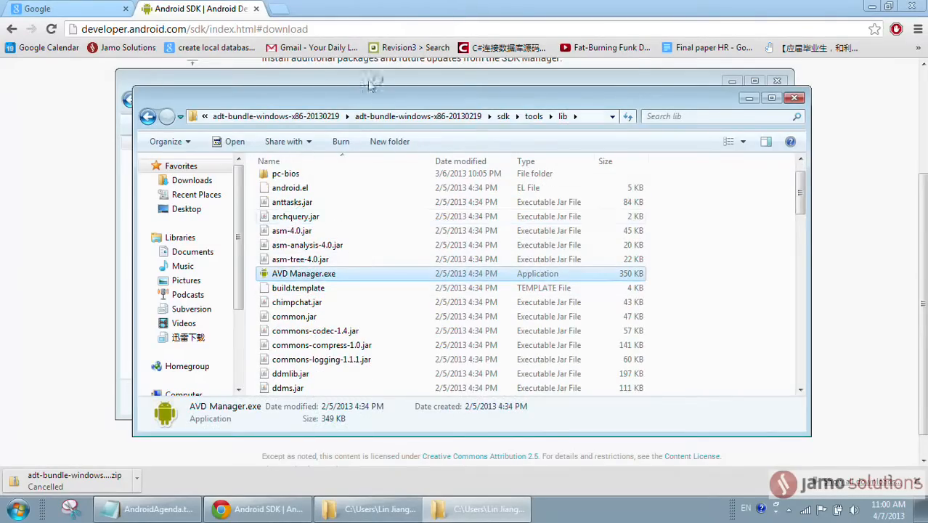
pyautogui.click(510, 117)
pyautogui.click(379, 304)
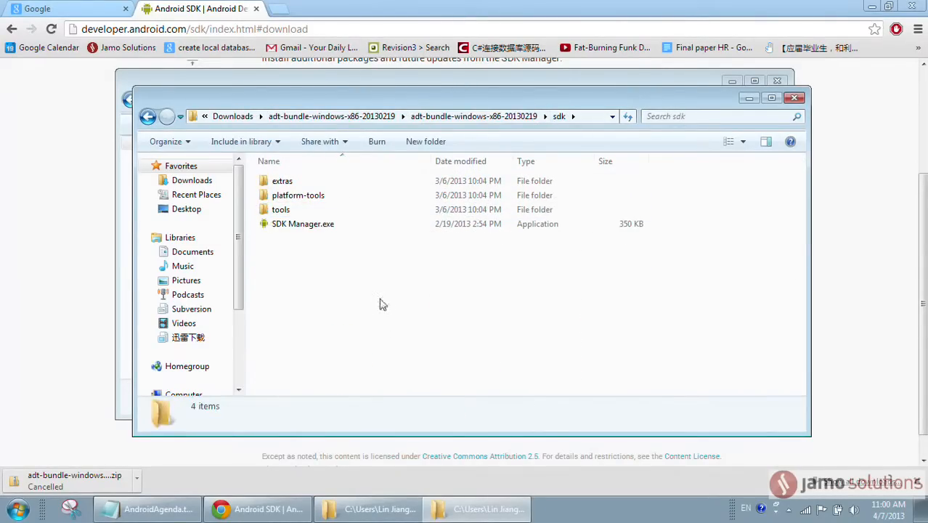
pyautogui.hotkey('ctrl', 'v')
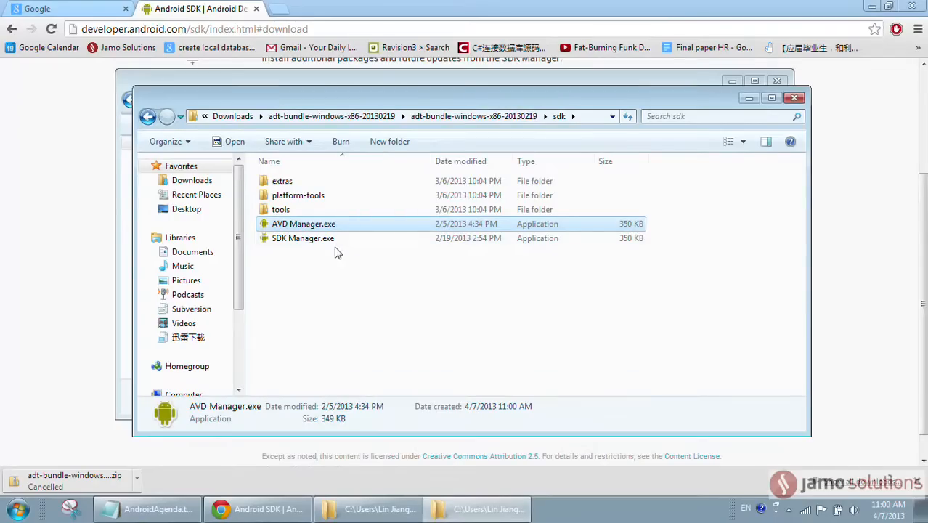
# Launch SDK Manager.exe from the sdk folder and collapse the Android 4.2.2 (API 17) package group
pyautogui.click(338, 287)
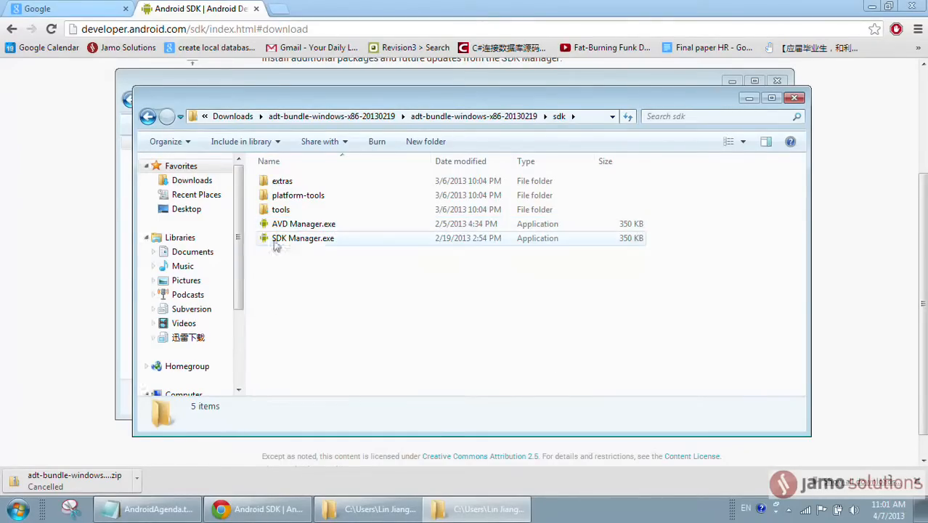
pyautogui.click(310, 238)
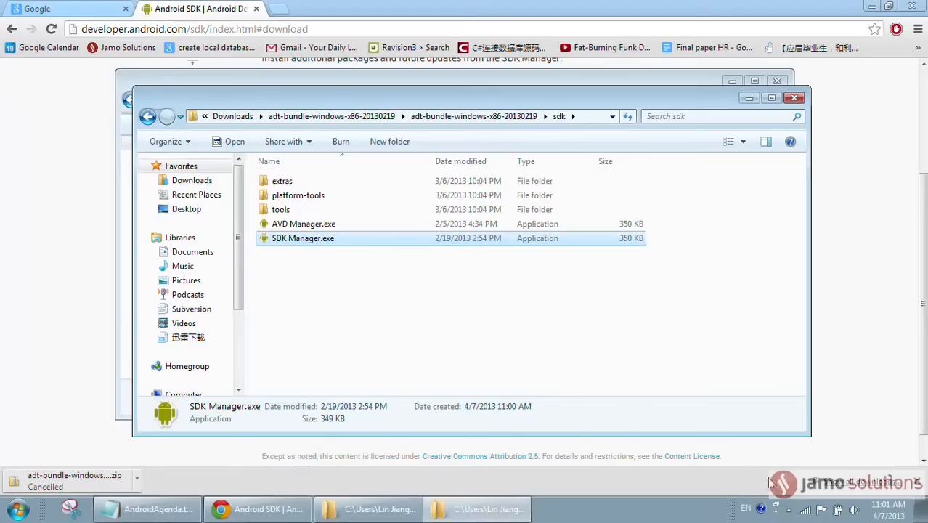
pyautogui.click(788, 512)
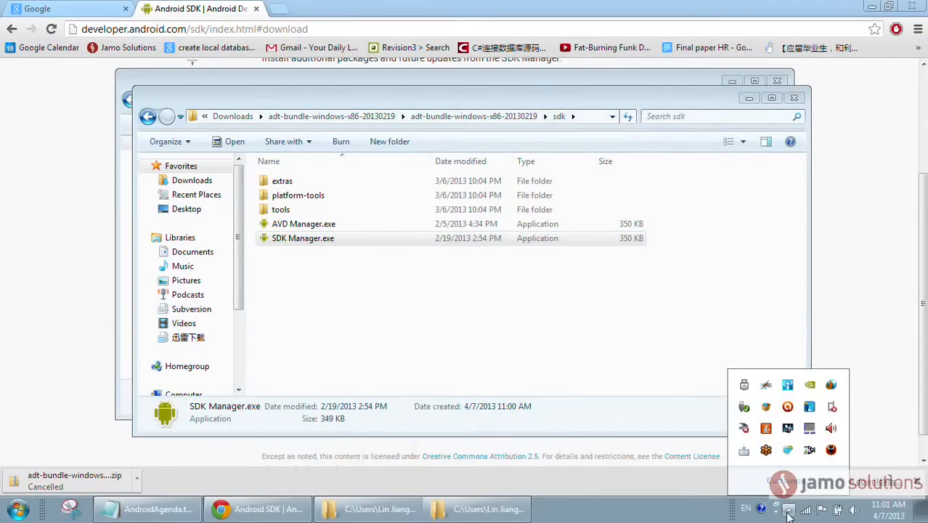
pyautogui.click(439, 364)
pyautogui.rightClick(358, 244)
pyautogui.click(458, 336)
pyautogui.moveTo(384, 16); pyautogui.dragTo(559, 21)
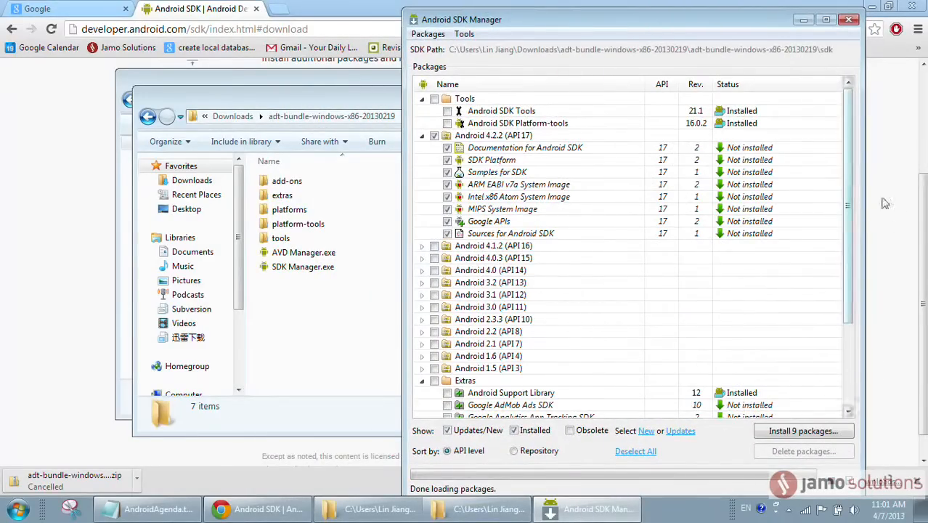
pyautogui.click(422, 136)
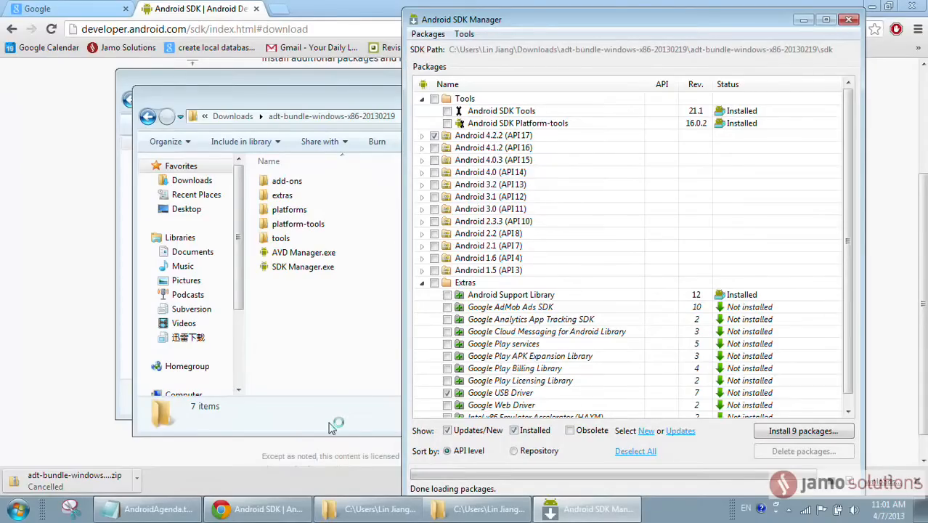
# Launch MeuxDeviceManager and minimise the folder window showing the adt-bundle zip contents
pyautogui.click(18, 511)
pyautogui.rightClick(45, 269)
pyautogui.click(91, 298)
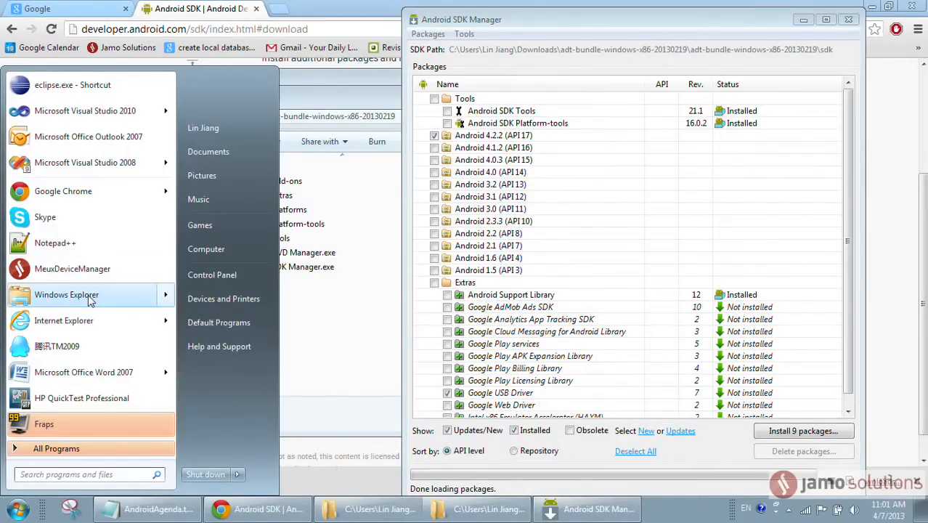
pyautogui.moveTo(91, 298)
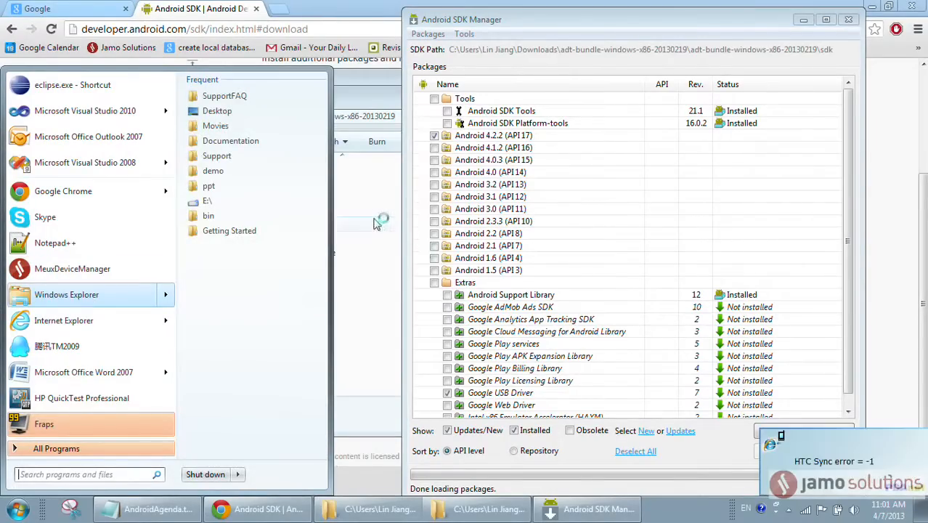
pyautogui.click(380, 78)
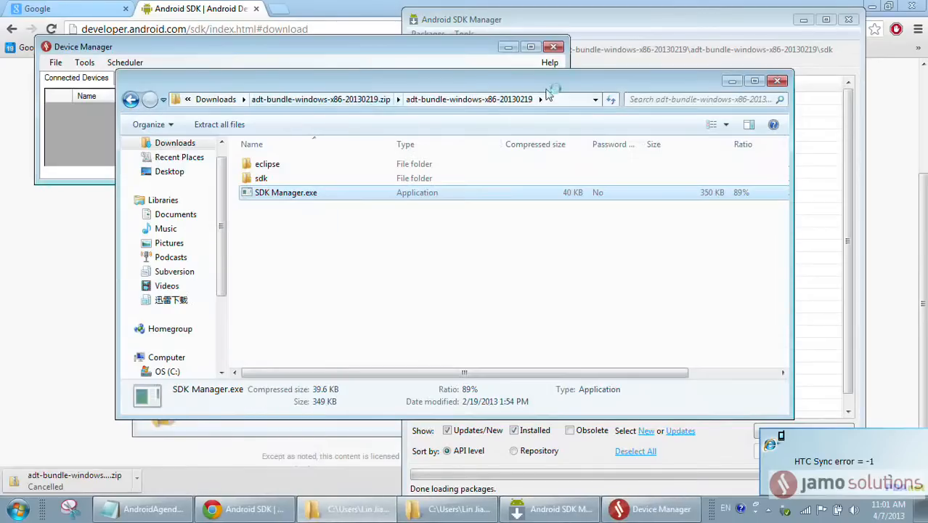
pyautogui.click(732, 80)
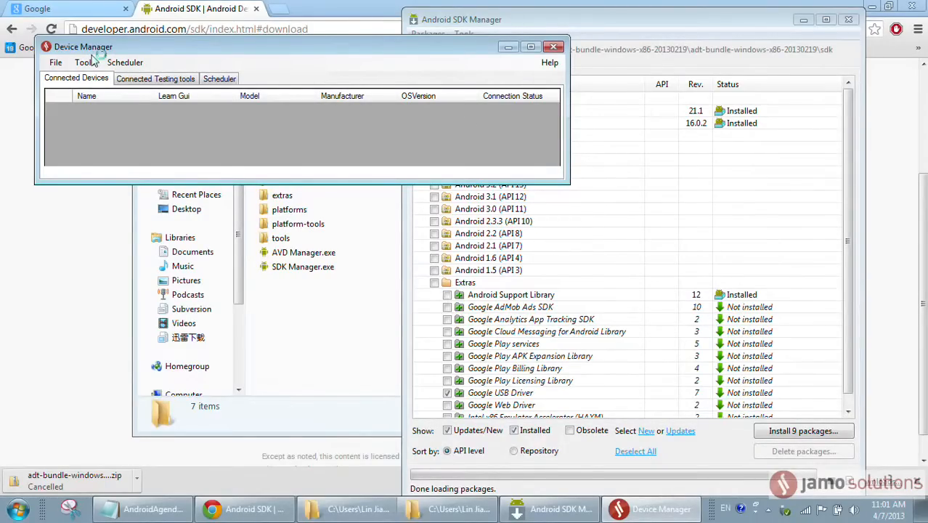
# Open the remote device screen of androidtablet from Device Manager and bring it to the front
pyautogui.click(85, 63)
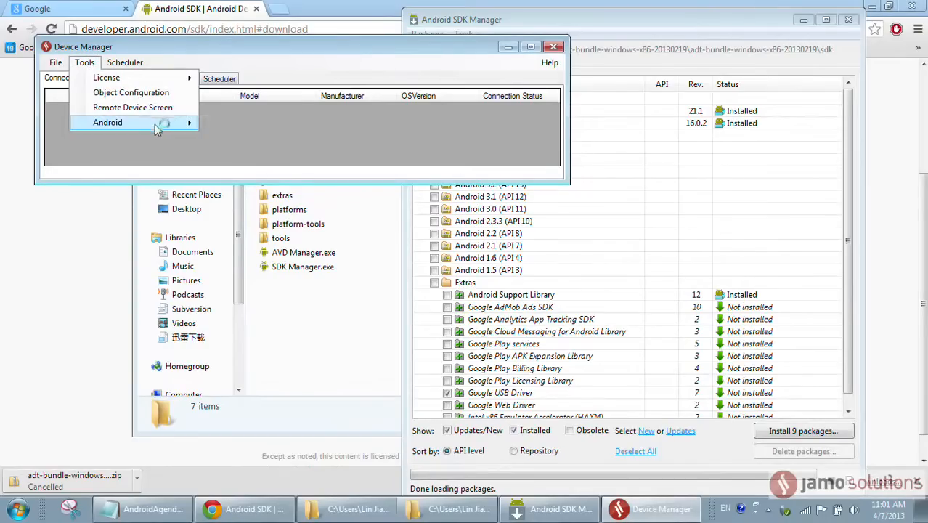
pyautogui.moveTo(159, 128)
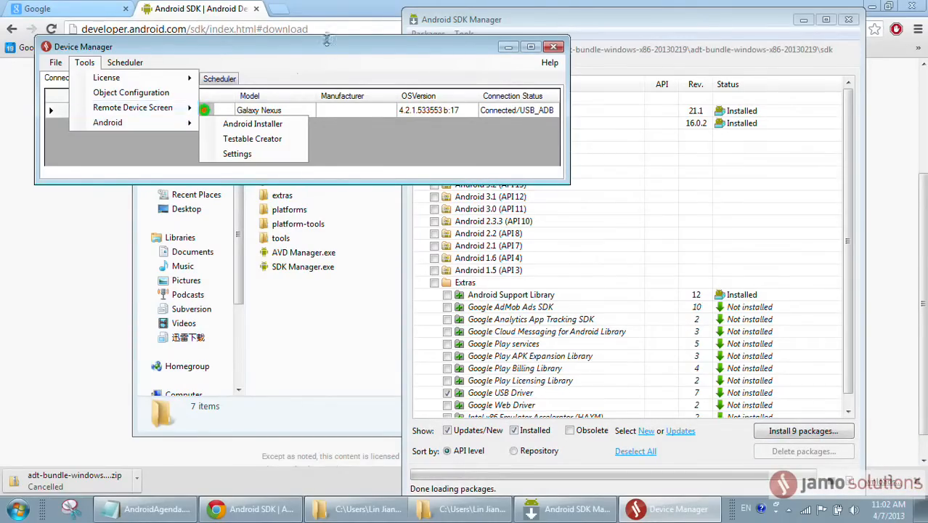
pyautogui.click(132, 107)
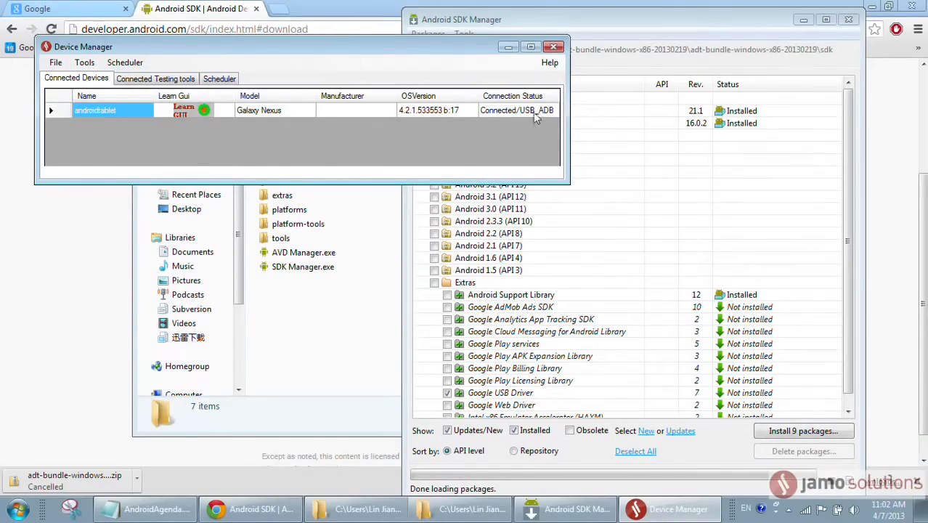
pyautogui.click(83, 64)
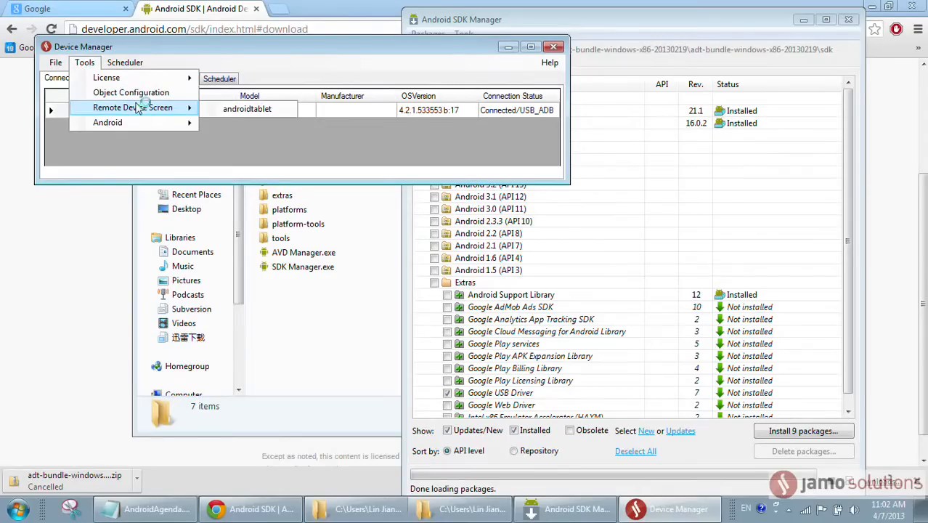
pyautogui.click(315, 142)
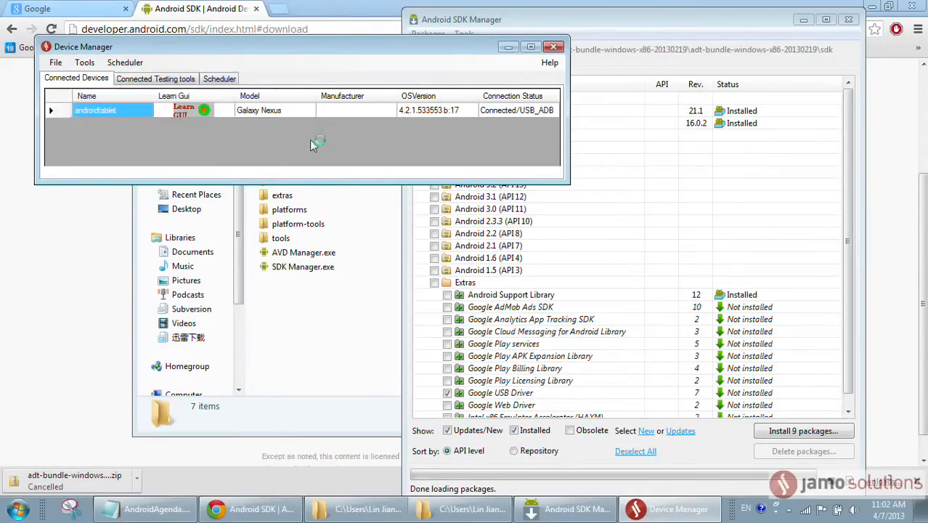
pyautogui.click(507, 47)
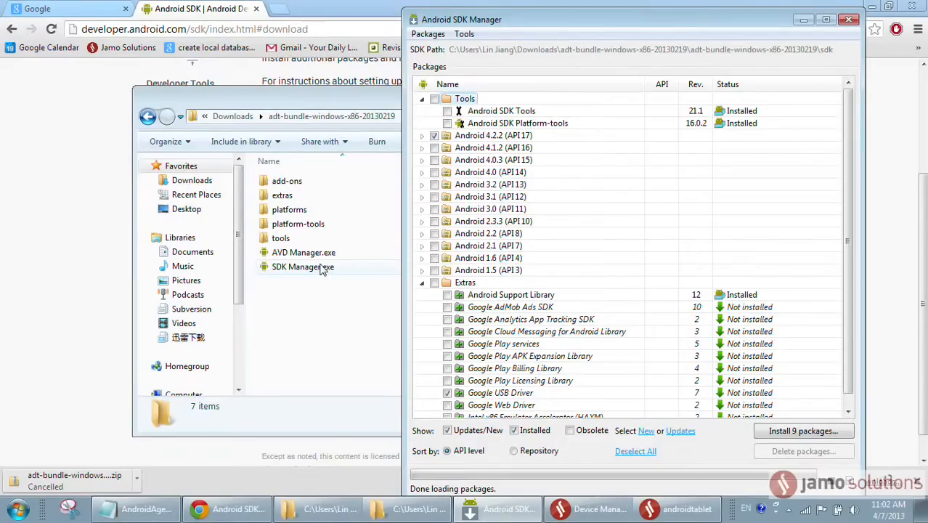
pyautogui.click(679, 508)
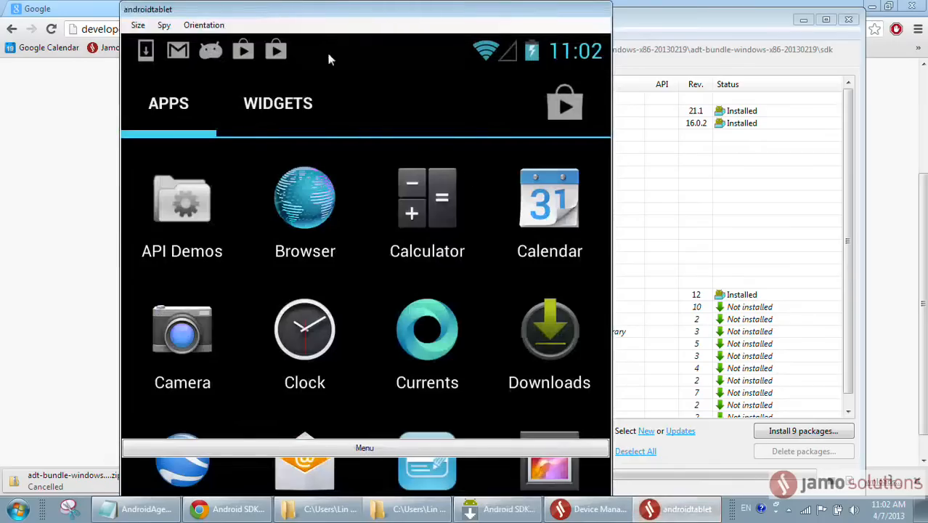
# Shrink the androidtablet screen, show the device's About phone settings page, and place the window beside Android SDK Manager
pyautogui.click(132, 26)
pyautogui.click(149, 53)
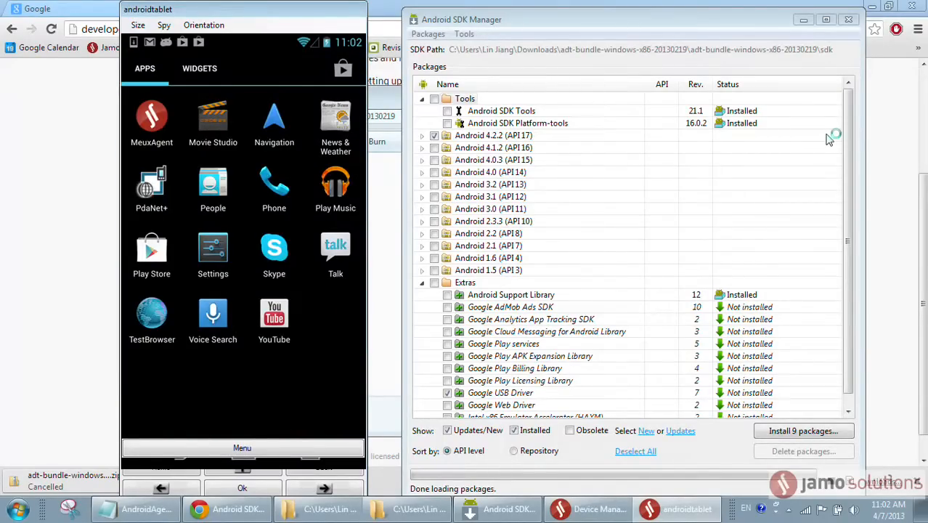
pyautogui.click(208, 252)
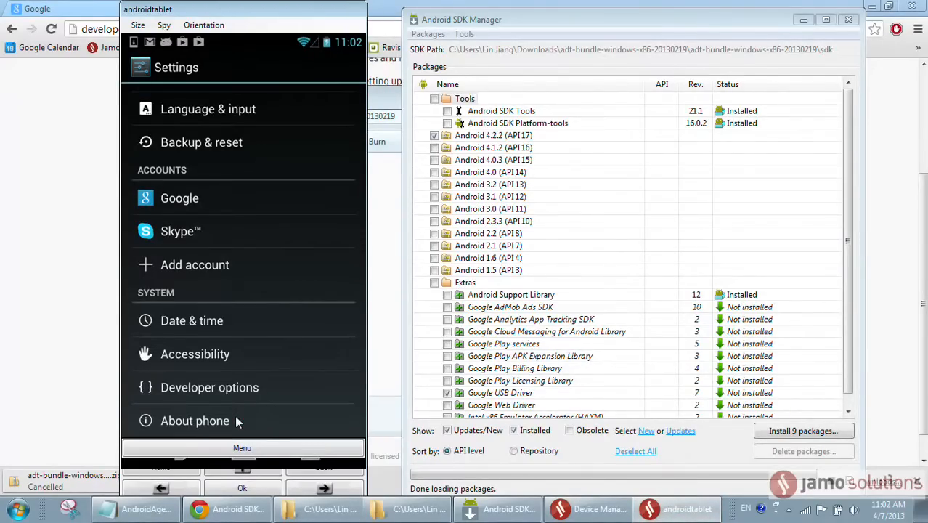
pyautogui.click(236, 419)
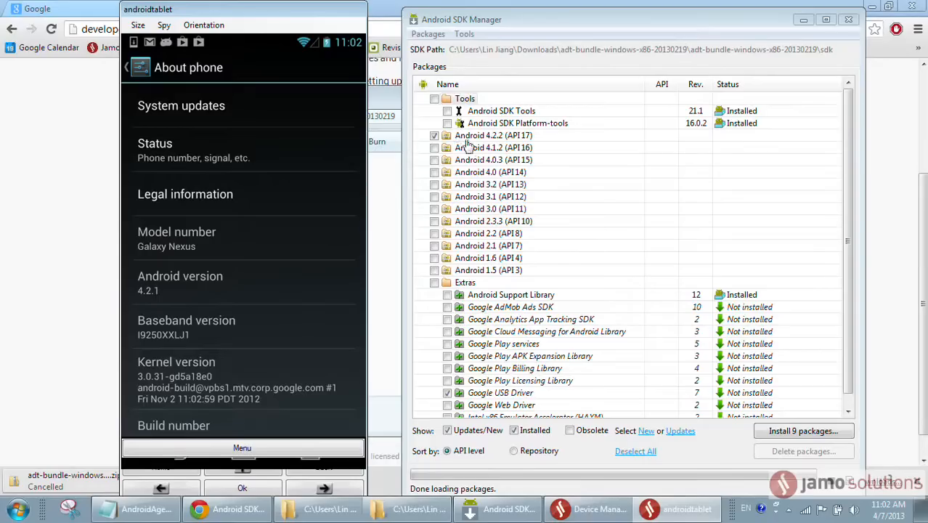
pyautogui.moveTo(286, 12); pyautogui.dragTo(249, 12)
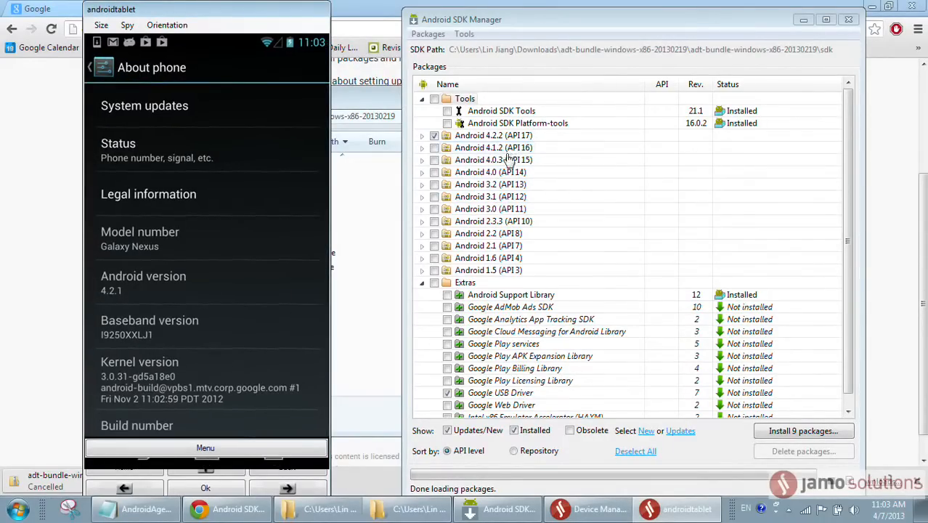
# Select all package groups from Android 4.1.2 (API 16) to Android 1.5 (API 3) and everything under Extras in SDK Manager
pyautogui.click(422, 147)
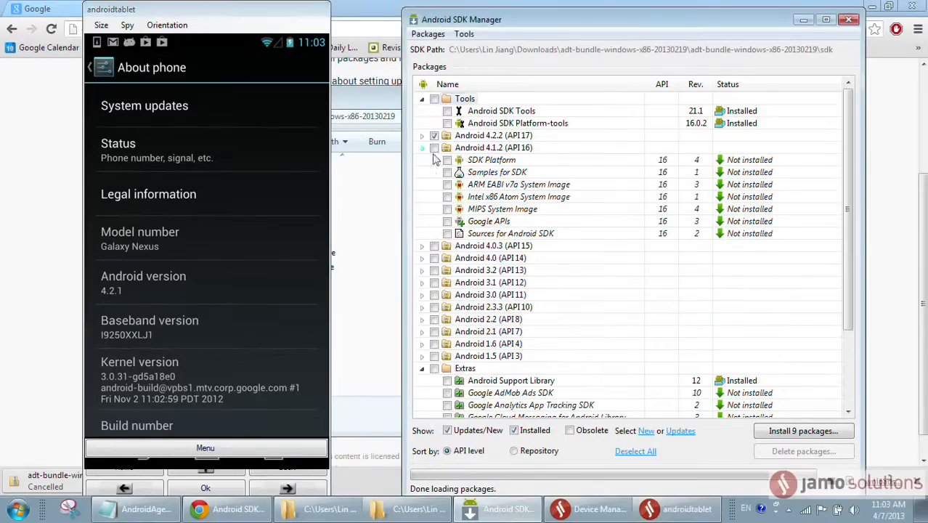
pyautogui.click(422, 147)
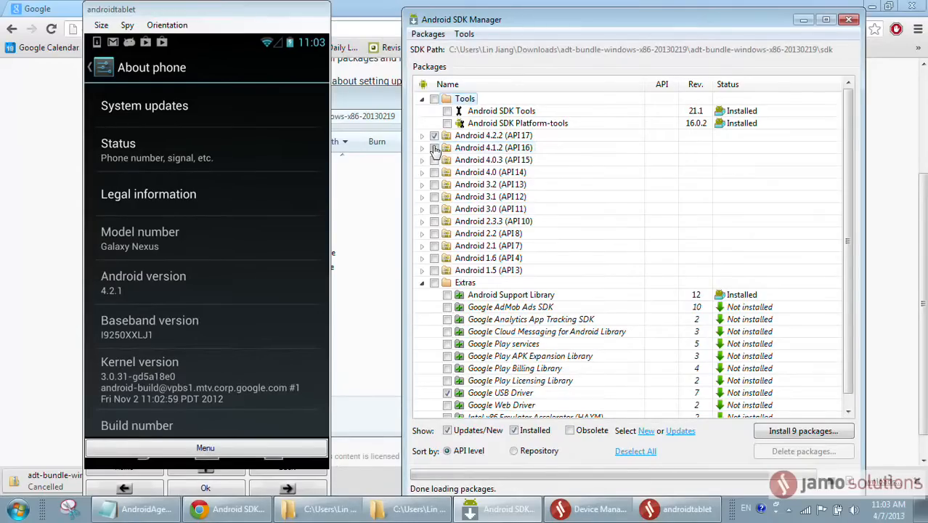
pyautogui.click(434, 148)
pyautogui.click(434, 160)
pyautogui.click(435, 172)
pyautogui.click(434, 184)
pyautogui.click(435, 196)
pyautogui.click(435, 209)
pyautogui.click(434, 221)
pyautogui.click(434, 233)
pyautogui.click(434, 245)
pyautogui.click(435, 258)
pyautogui.click(434, 270)
pyautogui.click(434, 283)
pyautogui.click(447, 295)
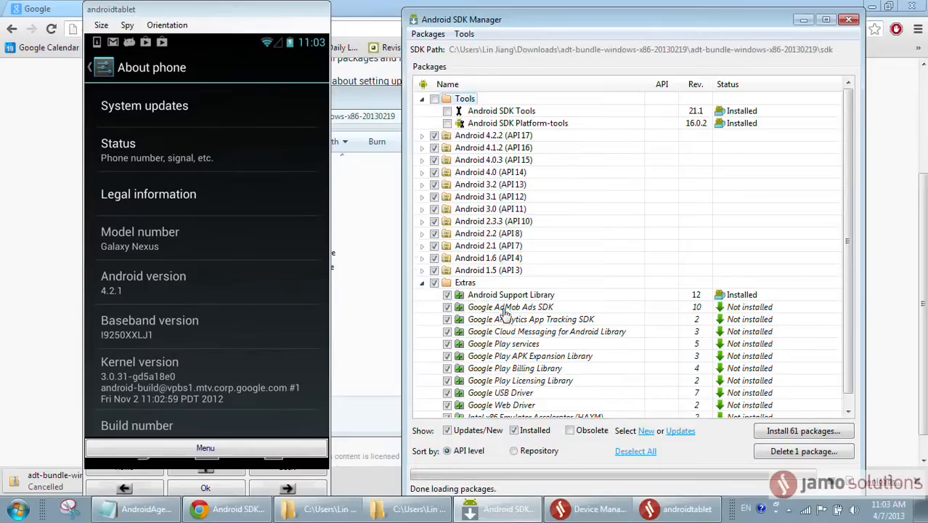
# Select the whole Tools group, including Android SDK Tools and Android SDK Platform-tools
pyautogui.scroll(-1, 501, 312)
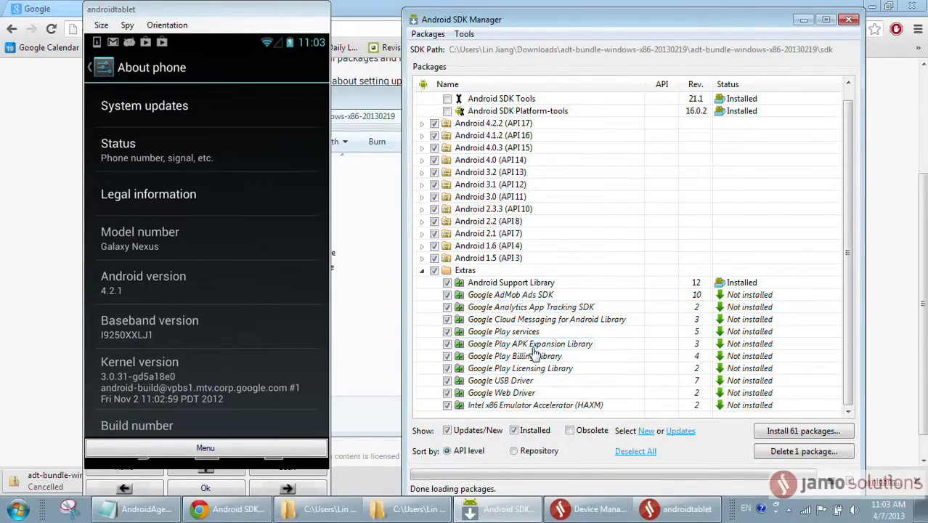
pyautogui.scroll(1, 537, 352)
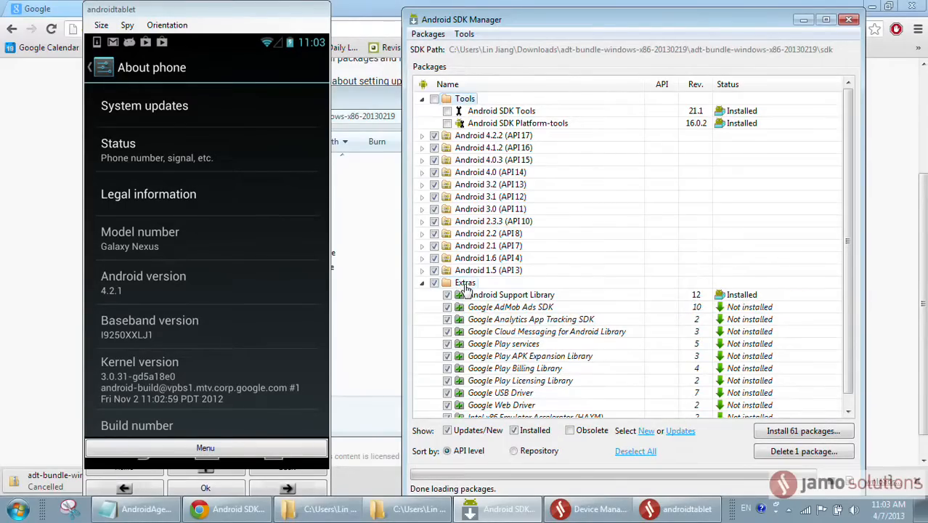
pyautogui.click(433, 99)
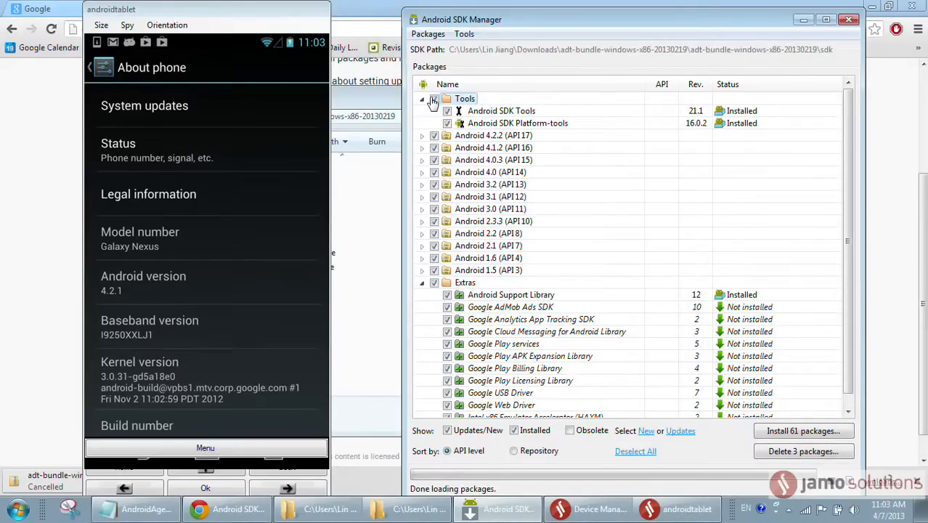
pyautogui.click(531, 127)
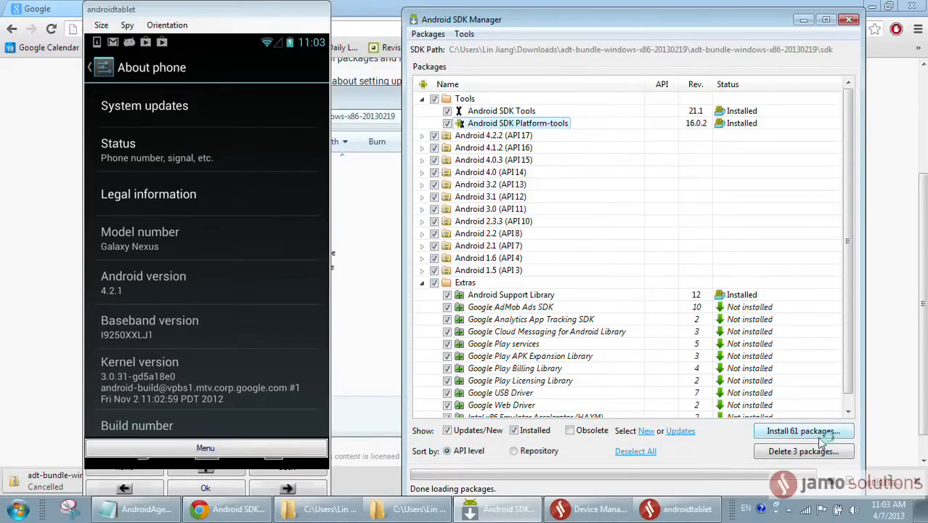
# Close Android SDK Manager and move the sdk folder window aside to uncover the device screen
pyautogui.click(847, 22)
pyautogui.click(631, 95)
pyautogui.moveTo(631, 97); pyautogui.dragTo(764, 93)
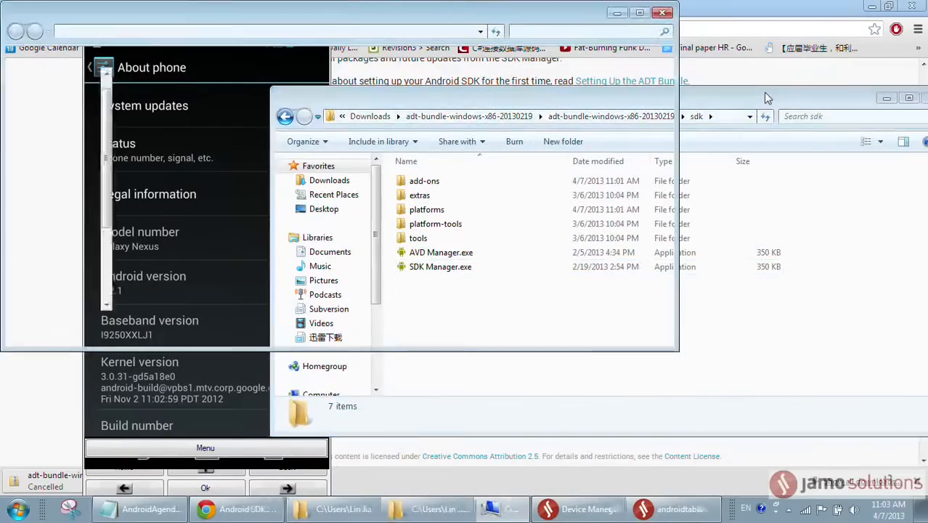
# Browse to the C:\tools\android-sdk-windows folder in a separate file window
pyautogui.doubleClick(273, 116)
pyautogui.scroll(-12, 276, 156)
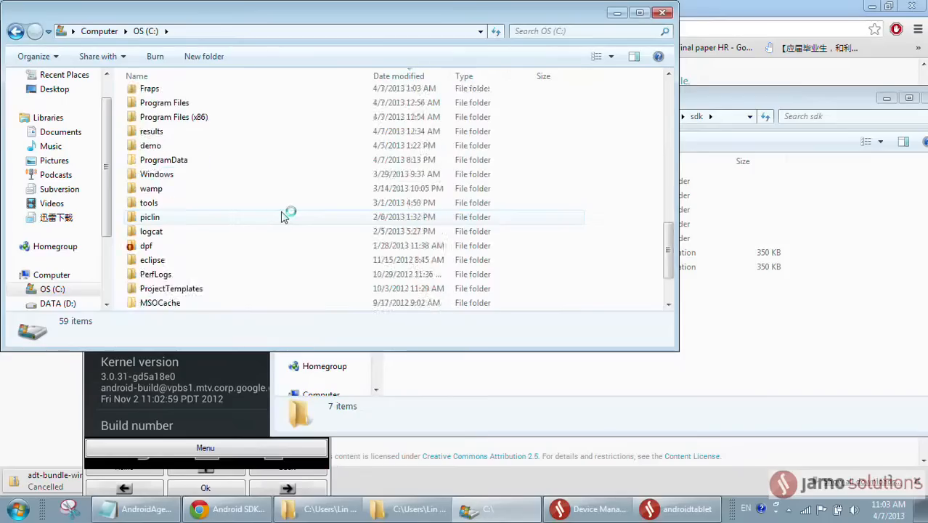
pyautogui.doubleClick(286, 202)
pyautogui.doubleClick(228, 125)
# Examine the installed API folders inside the platforms folder and return to android-sdk-windows
pyautogui.scroll(-1, 289, 232)
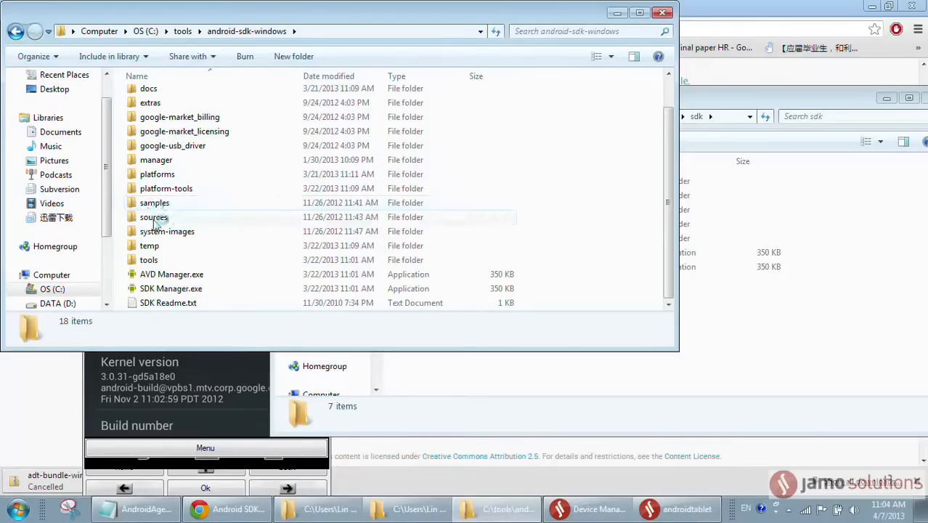
pyautogui.doubleClick(206, 174)
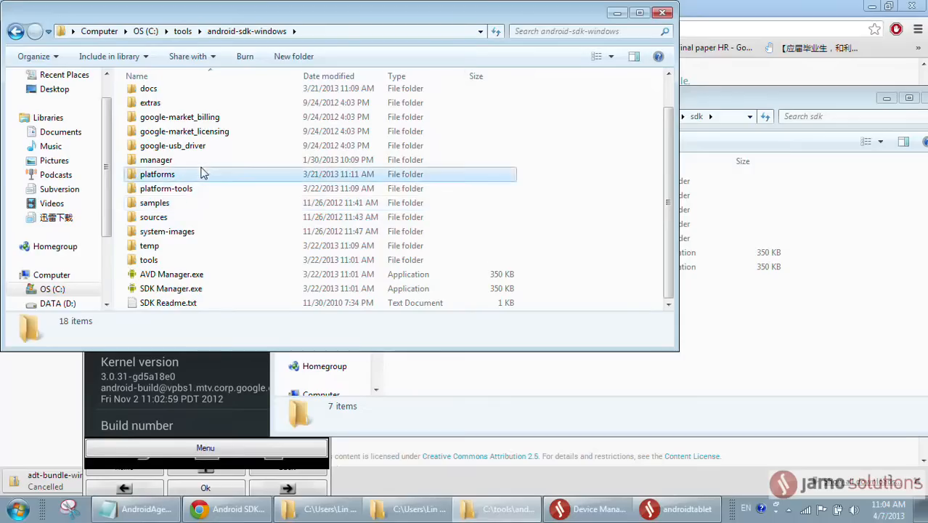
pyautogui.scroll(-1, 182, 214)
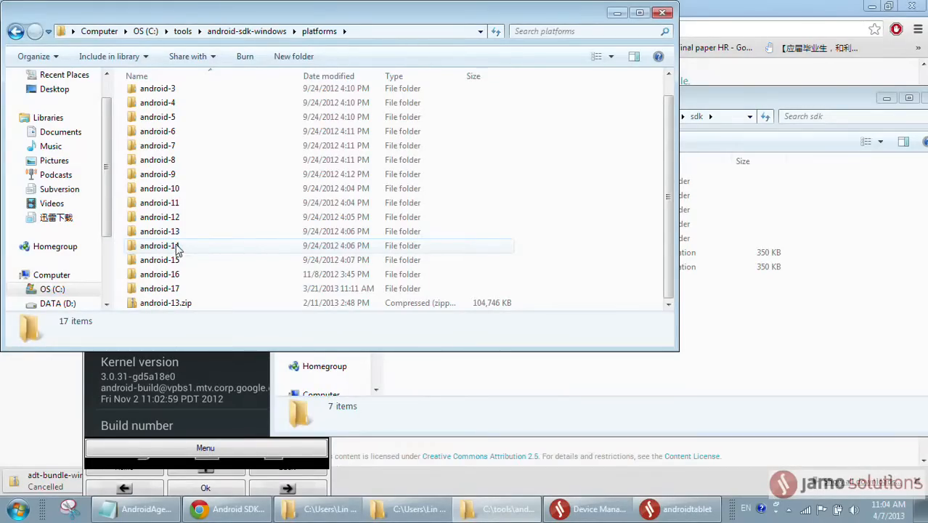
pyautogui.scroll(1, 178, 250)
pyautogui.scroll(-1, 178, 250)
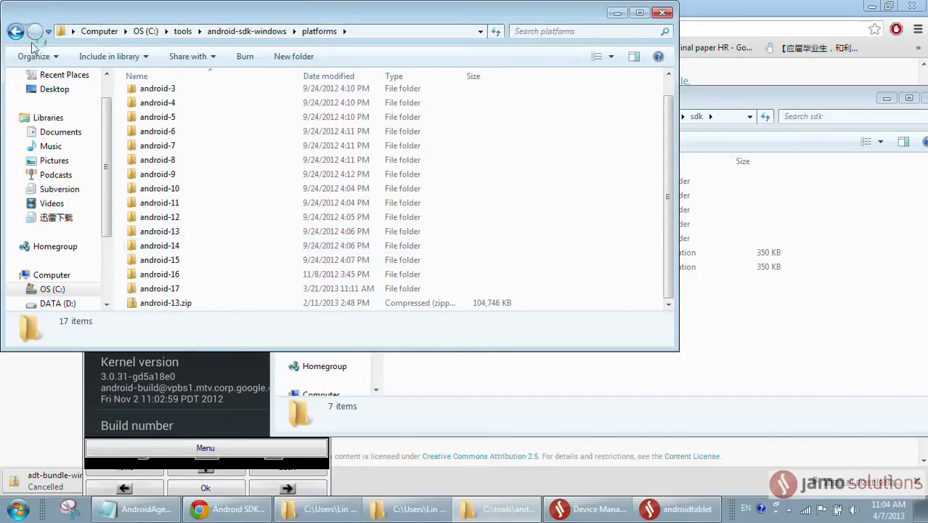
pyautogui.scroll(1, 190, 136)
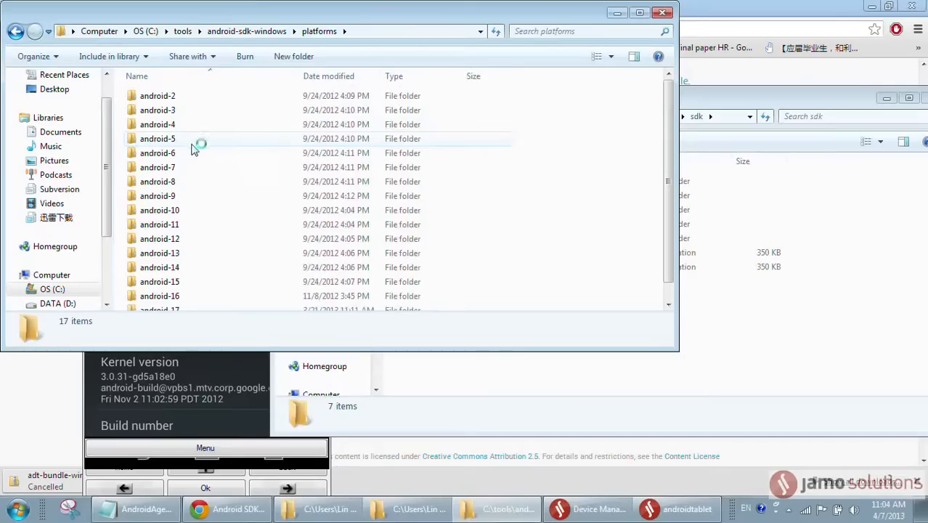
pyautogui.scroll(-1, 193, 137)
pyautogui.click(15, 31)
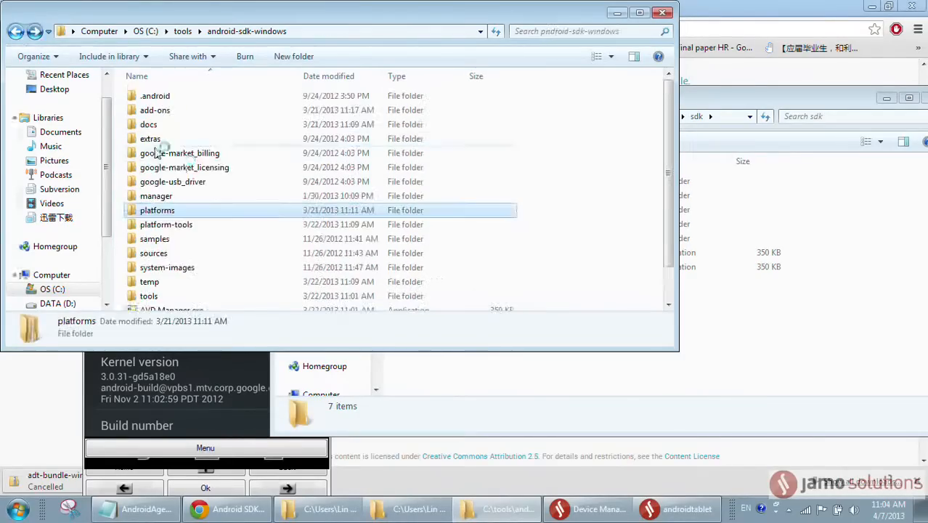
# Locate adb.exe in the platform-tools folder, close that file window, and shift the sdk folder window slightly
pyautogui.doubleClick(207, 227)
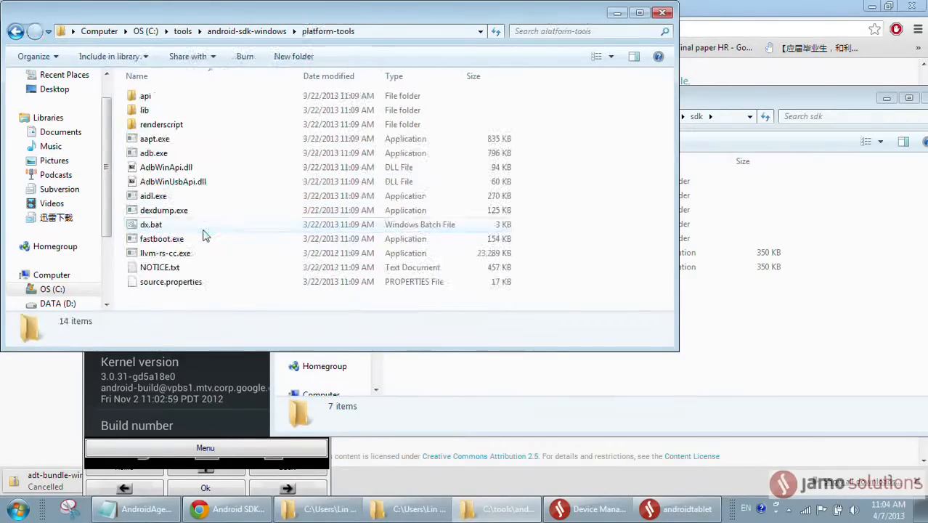
pyautogui.click(193, 156)
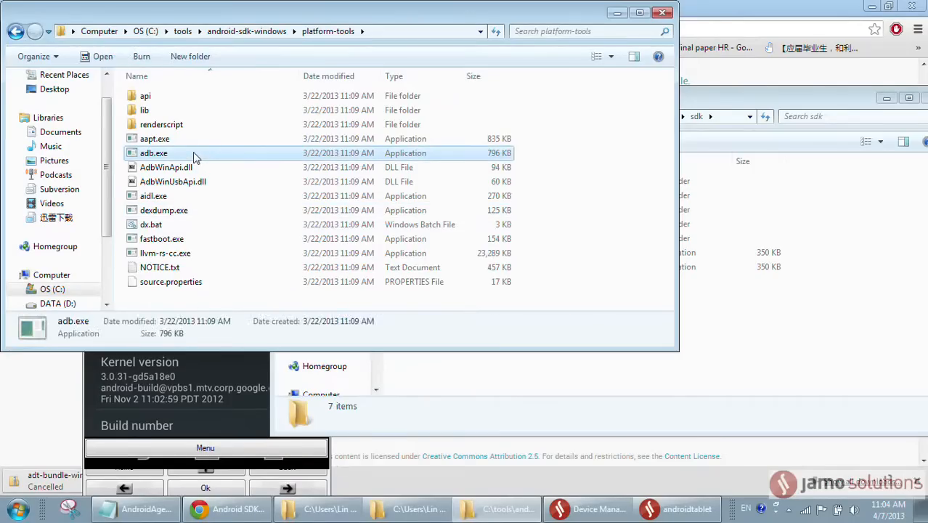
pyautogui.doubleClick(193, 155)
pyautogui.click(663, 13)
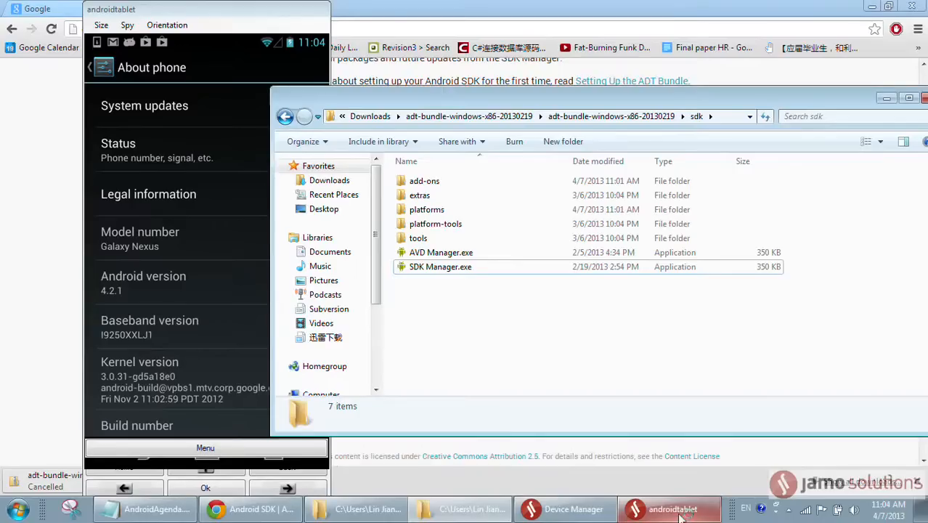
pyautogui.moveTo(586, 101)
pyautogui.mouseDown()
pyautogui.moveTo(559, 103)
pyautogui.moveTo(581, 108)
pyautogui.moveTo(607, 97)
pyautogui.moveTo(555, 99)
pyautogui.moveTo(570, 101)
pyautogui.mouseUp()
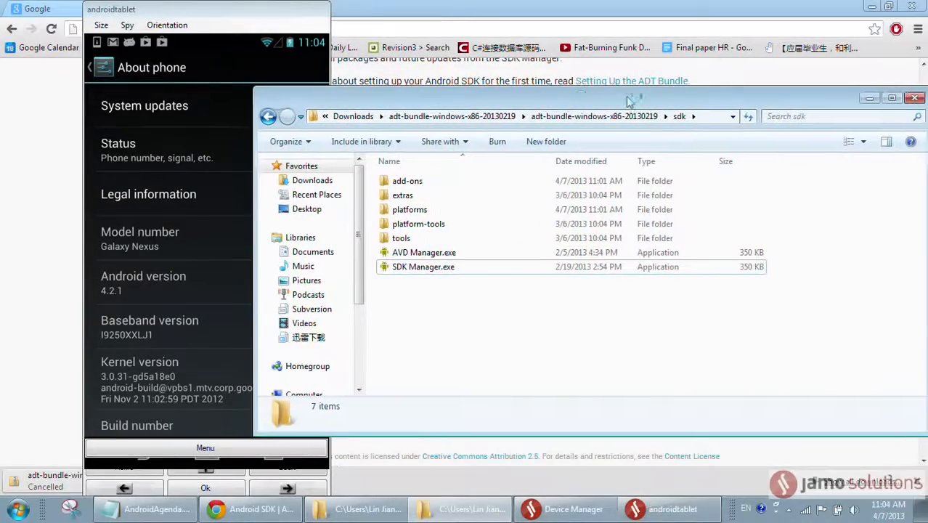